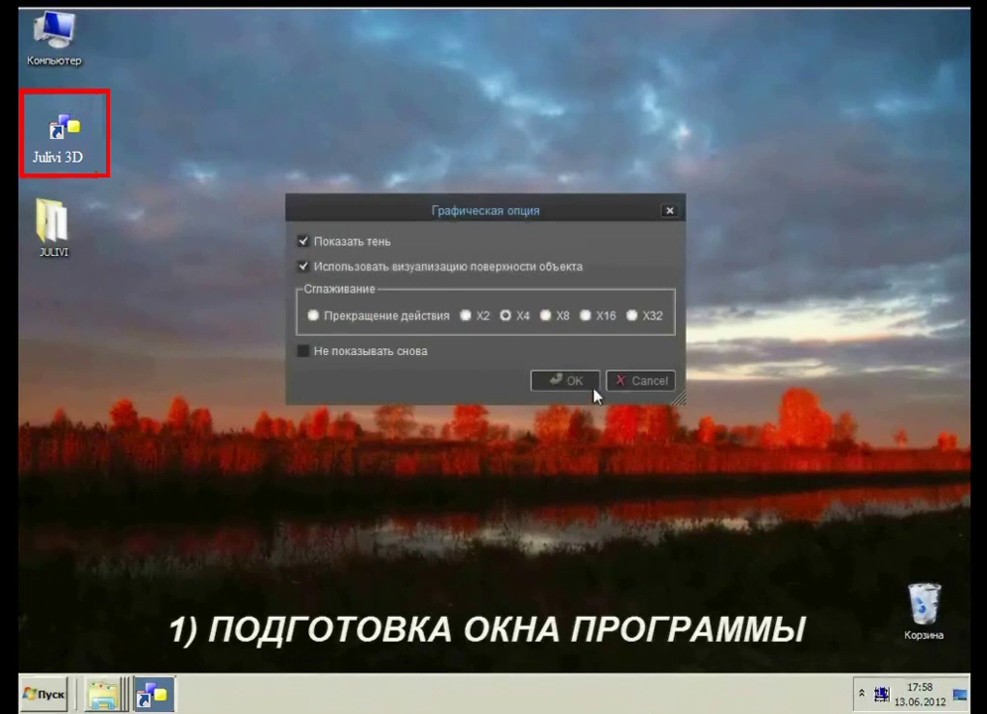
Accept the graphics options with X4 smoothing and create a new empty garment project.
left_click(592, 387)
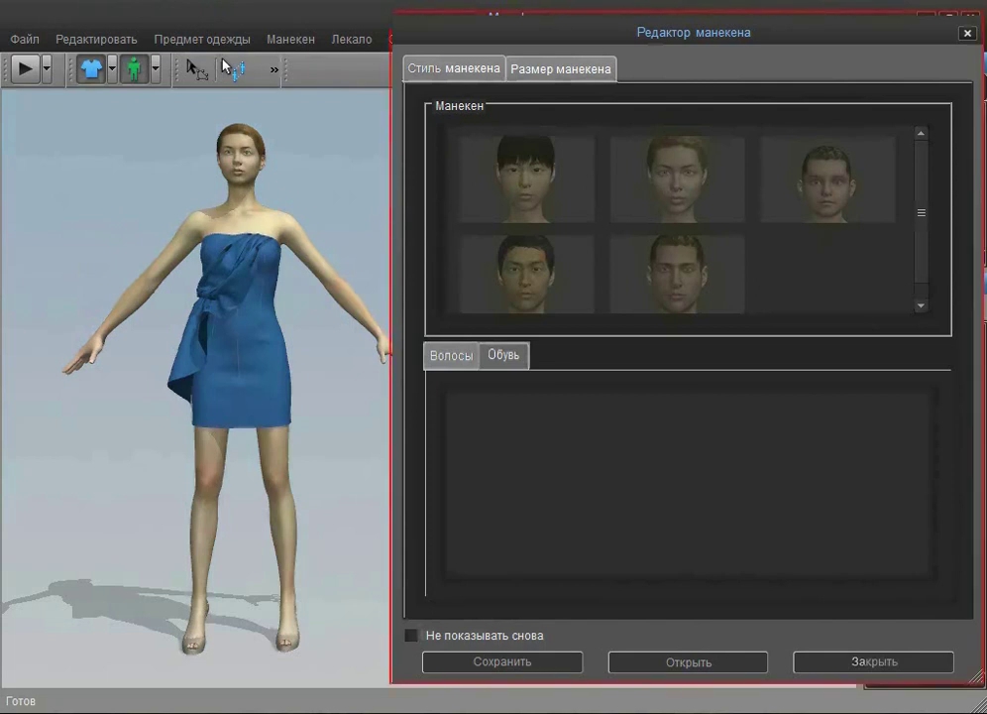
left_click(28, 39)
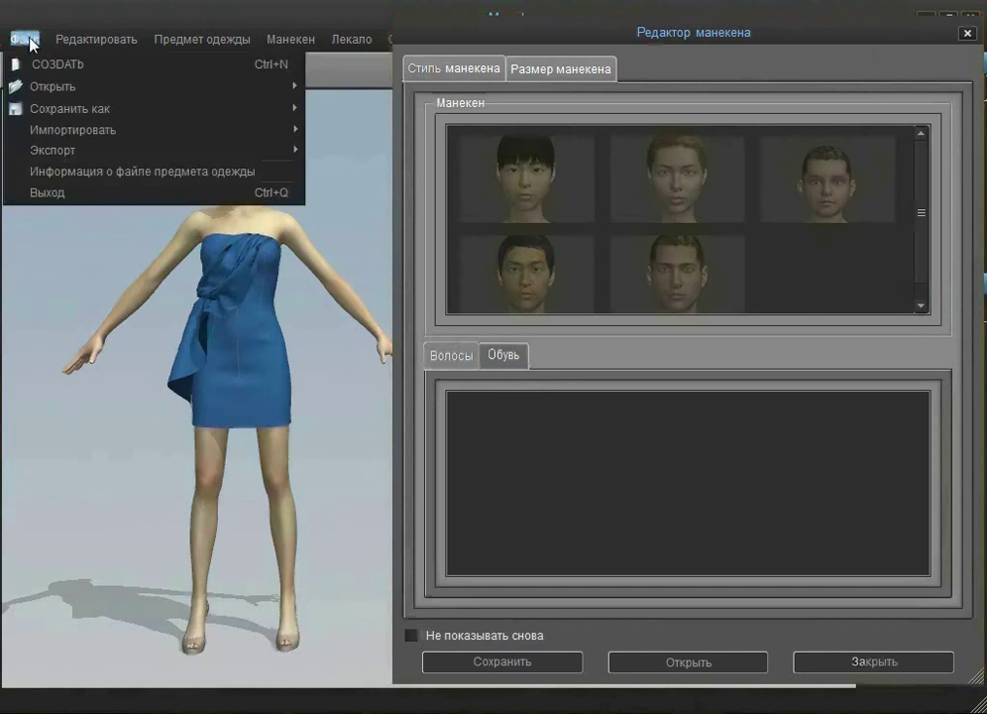
left_click(38, 65)
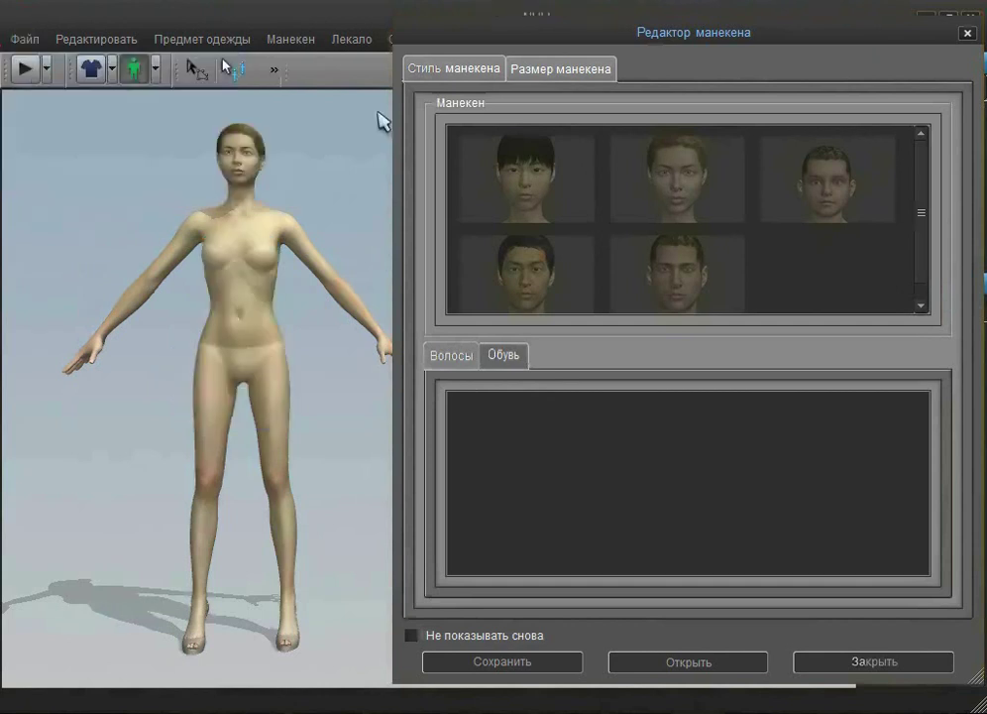
Display the mannequin's size settings and browse for a mannequin file in JULIVI-3D\Model\Avatar.
left_click(522, 78)
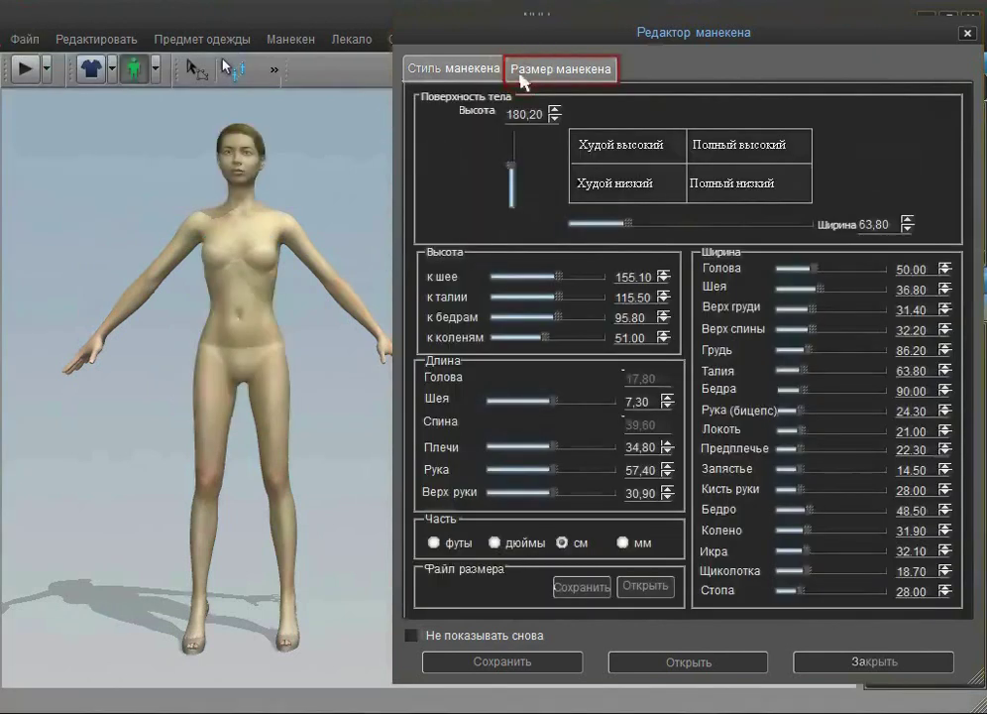
left_click(736, 662)
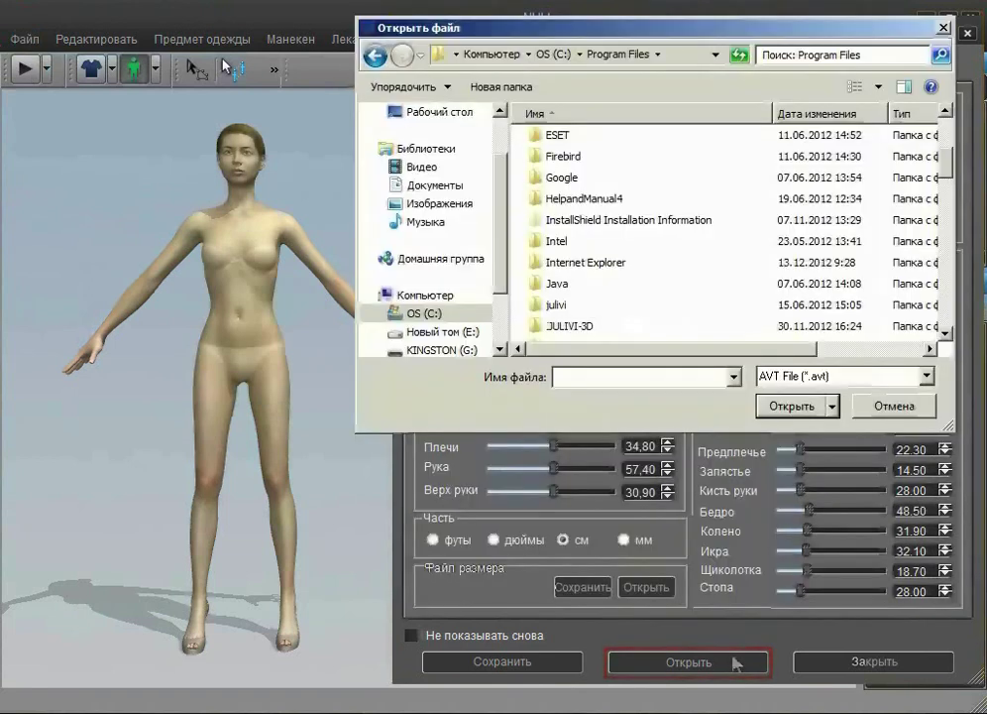
double_click(624, 326)
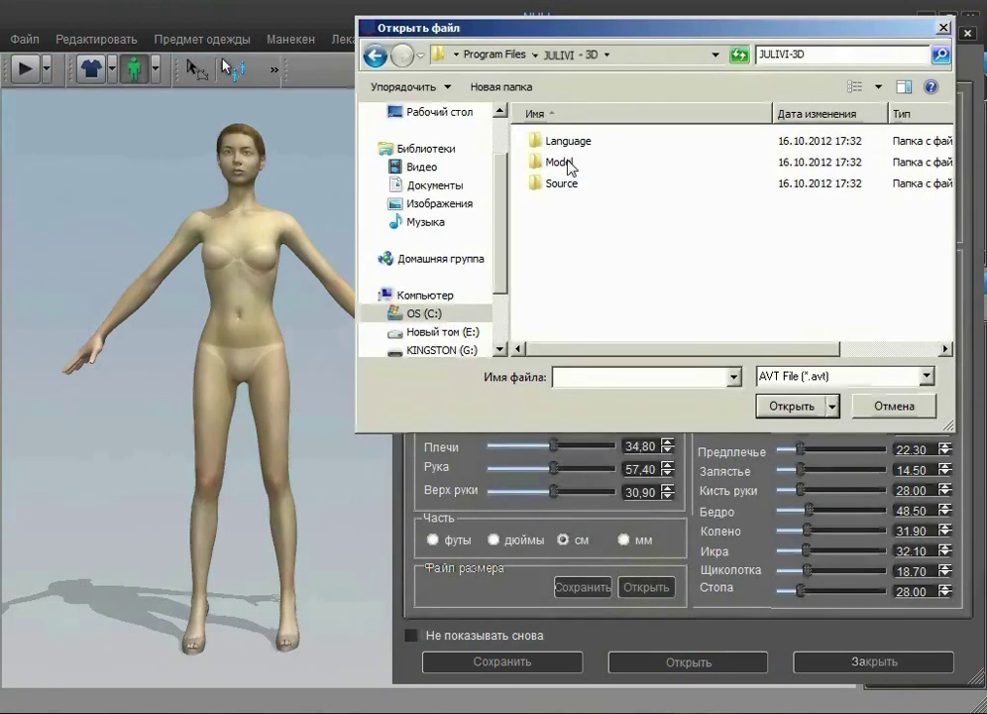
double_click(560, 162)
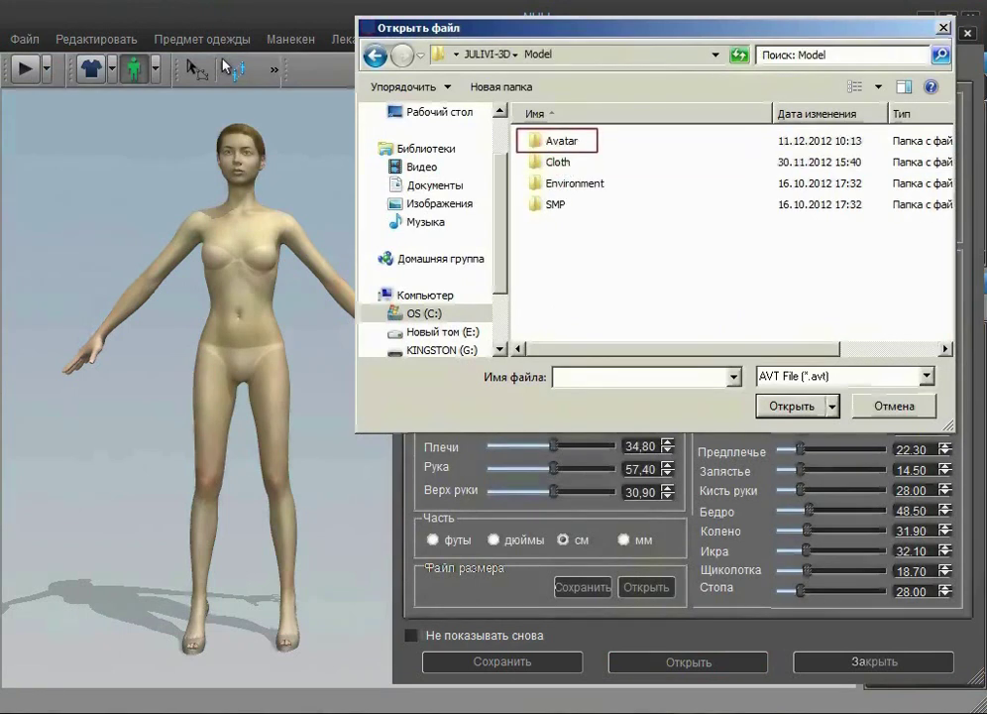
double_click(573, 142)
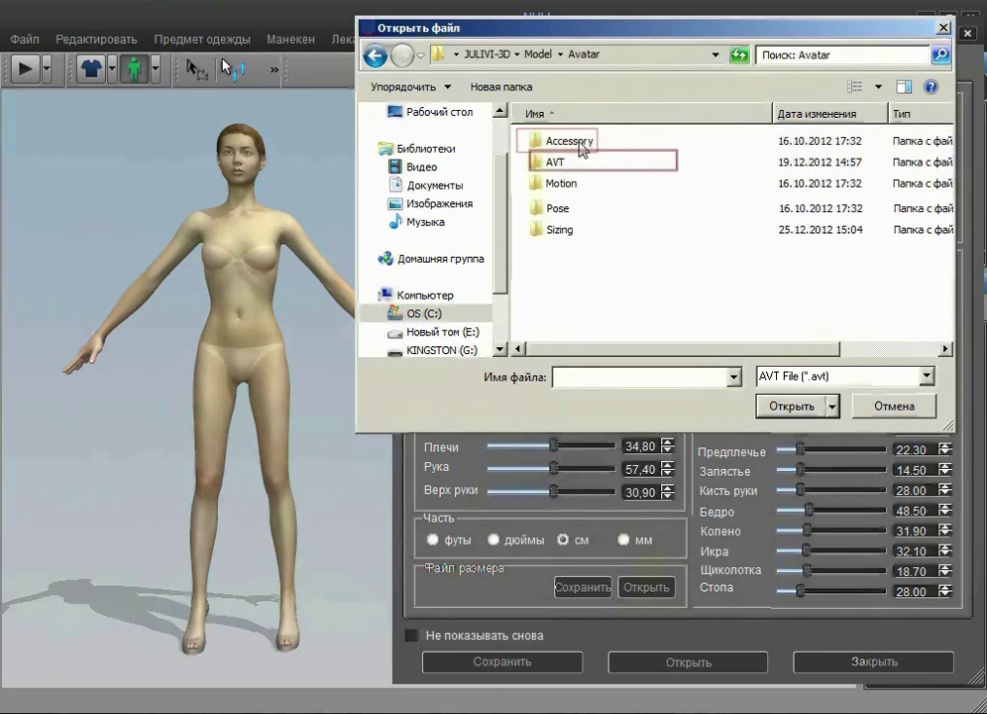
Load the mannequin 108-170.avt from the AVT subfolder "Тип женские фигуры ОСТ ЦНИИШП 2003".
left_click(557, 161)
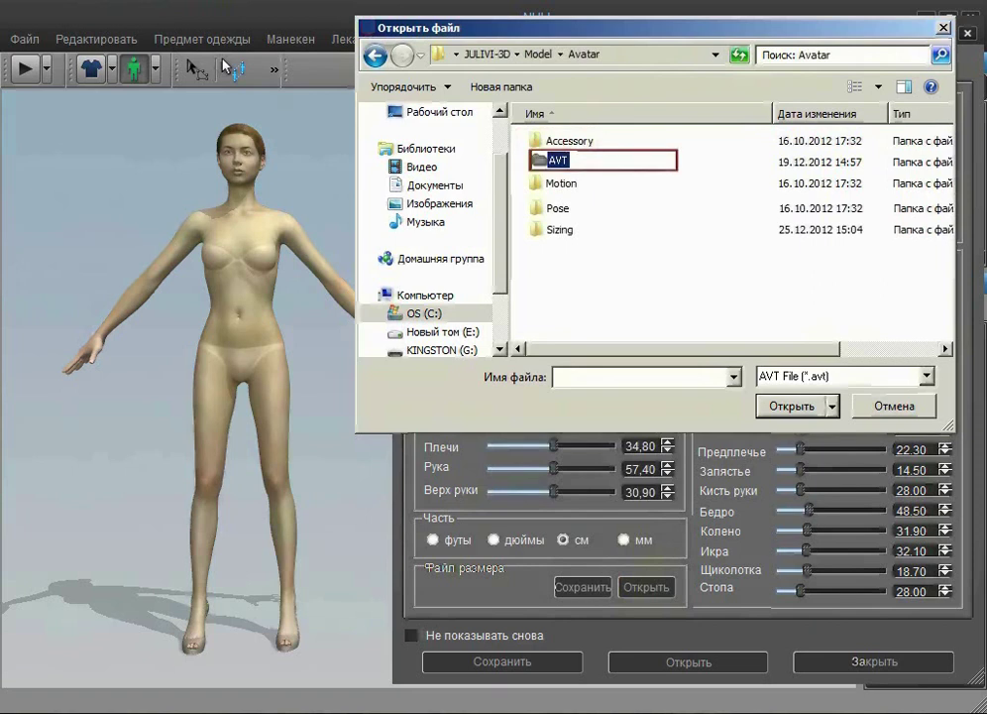
key("Return")
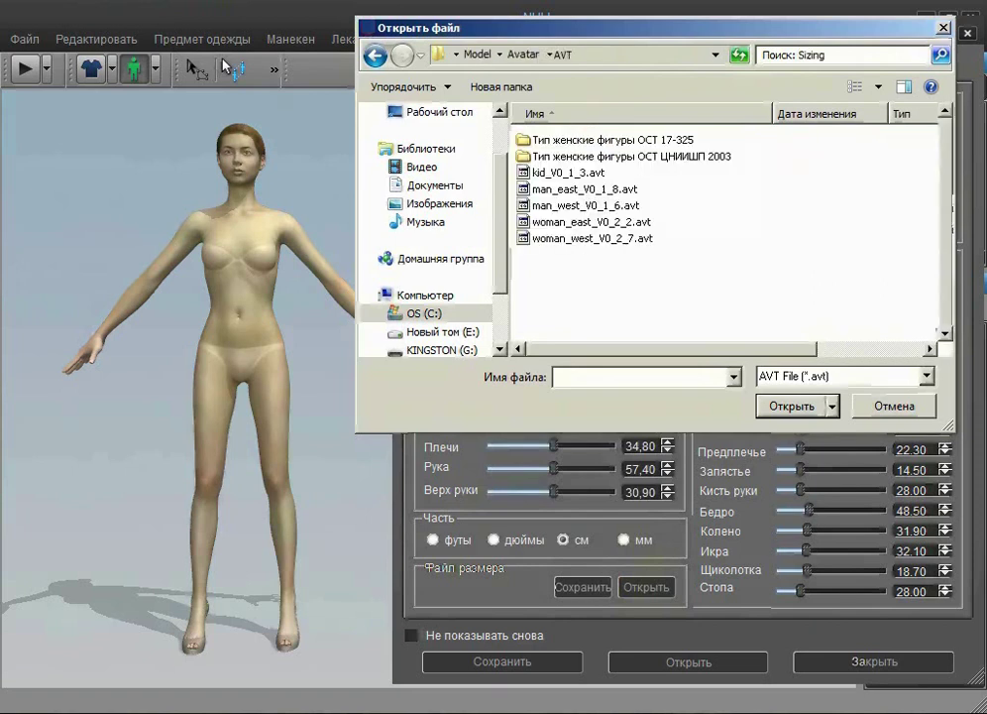
left_click(630, 156)
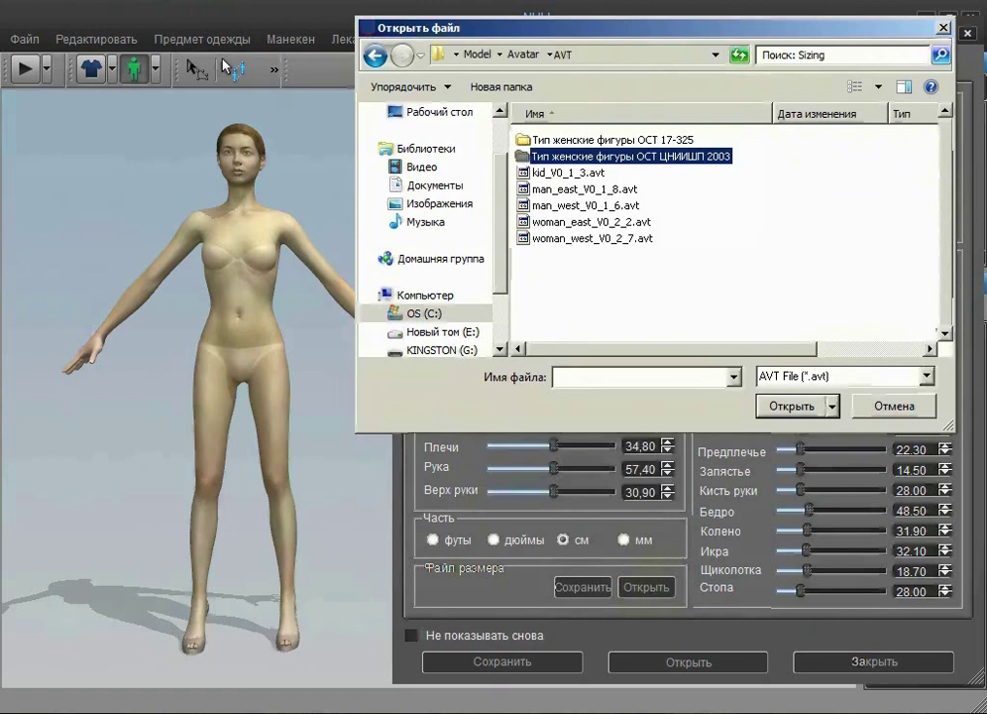
key("Return")
left_click(560, 266)
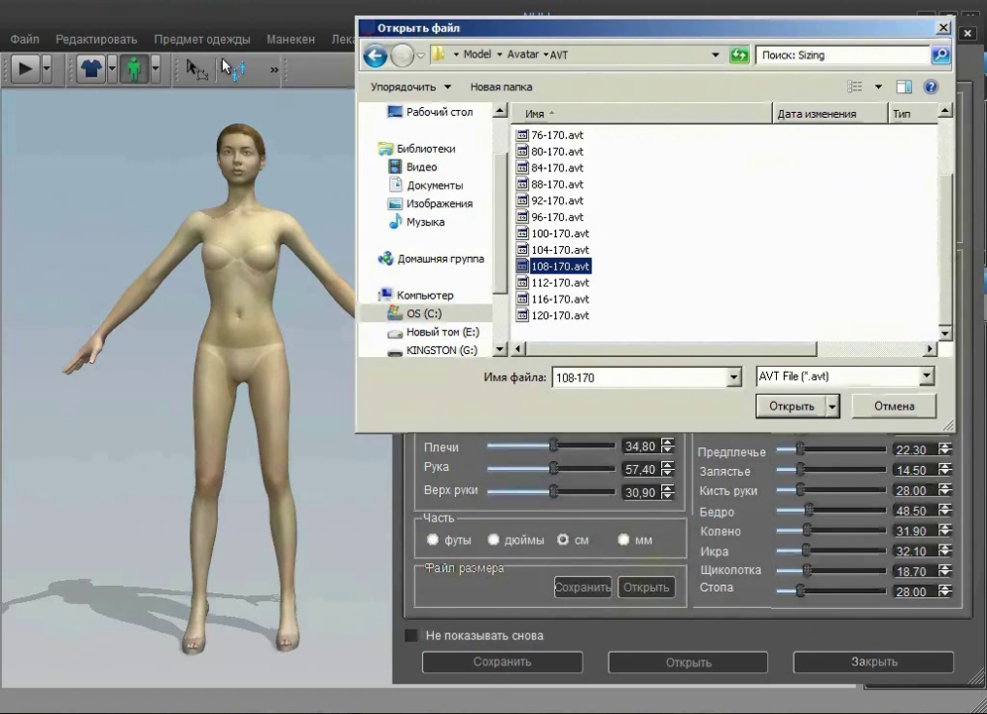
left_click(803, 407)
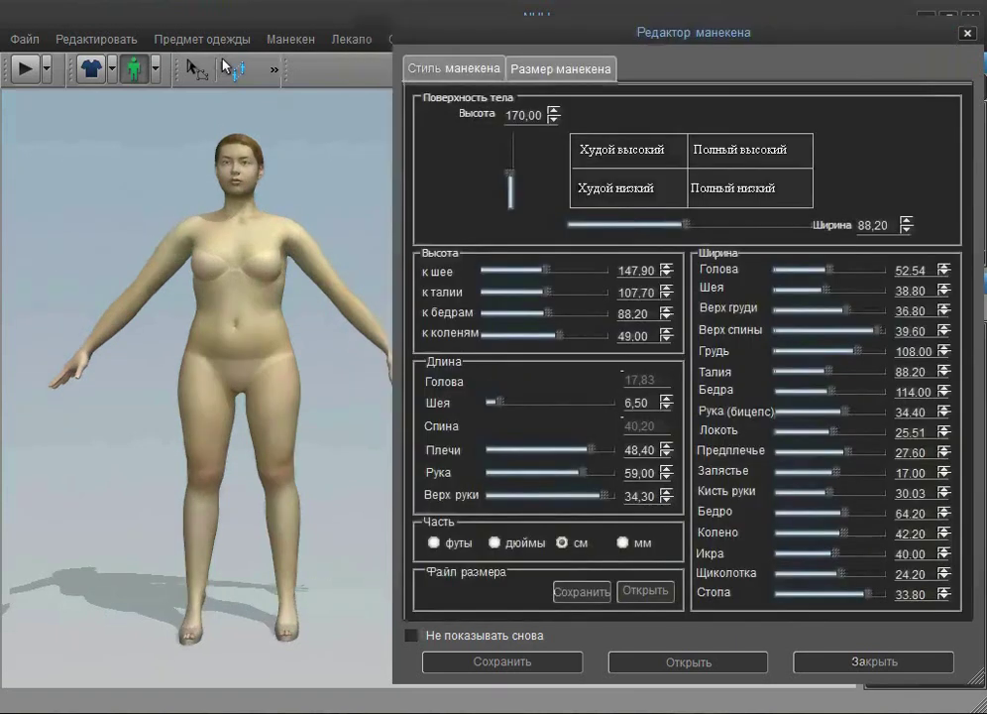
Replace the mannequin with 84-170.avt from the same folder and close the mannequin editor.
left_click(739, 661)
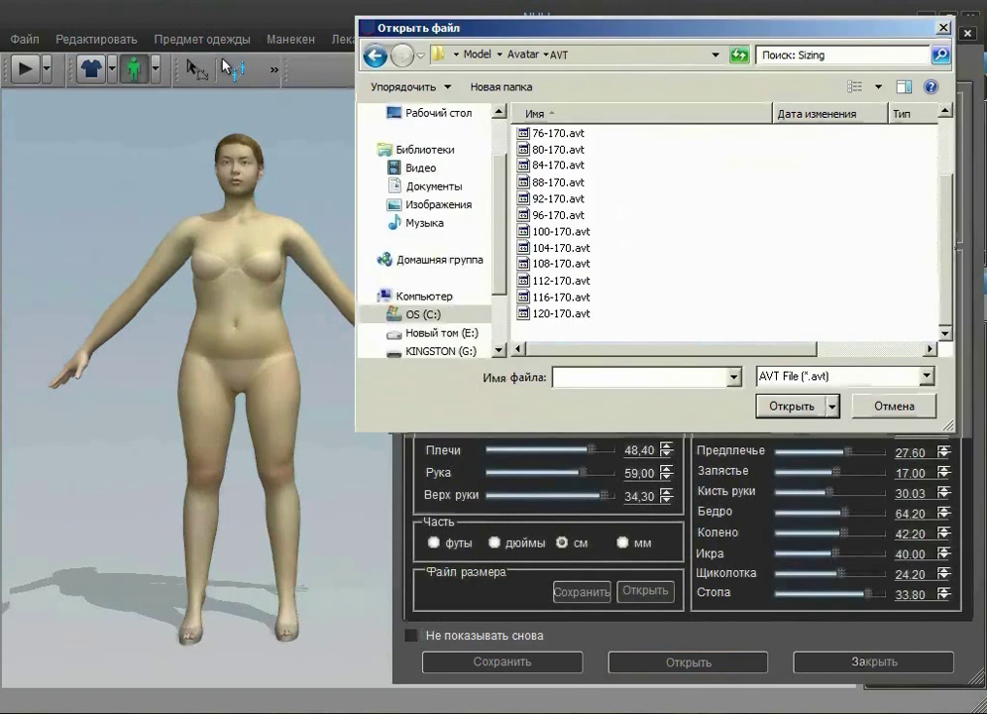
left_click(558, 165)
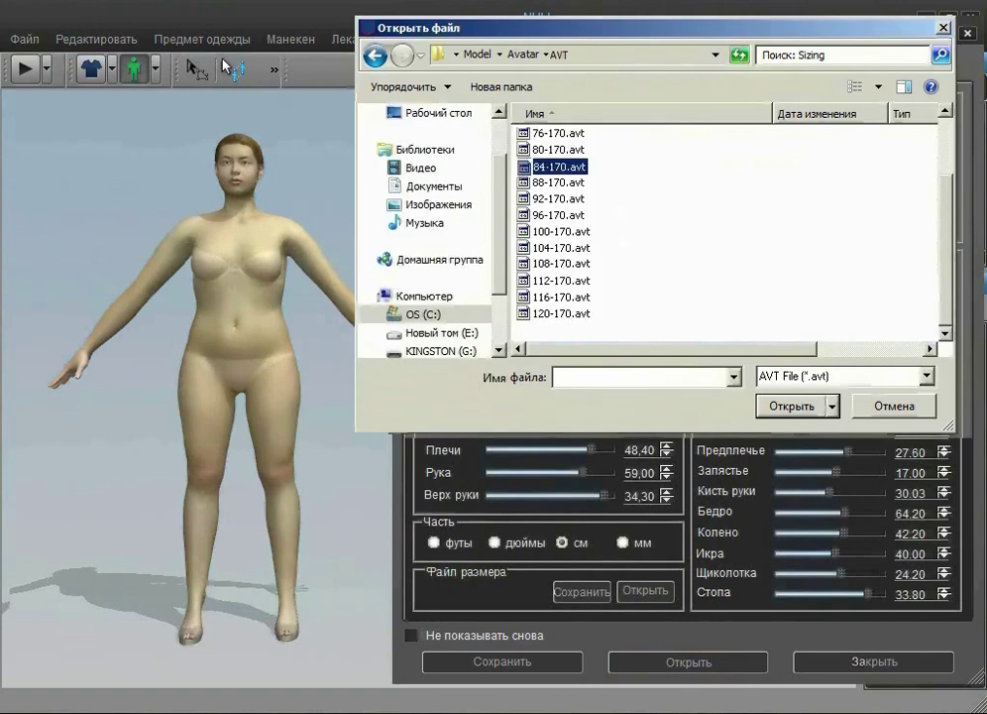
left_click(801, 408)
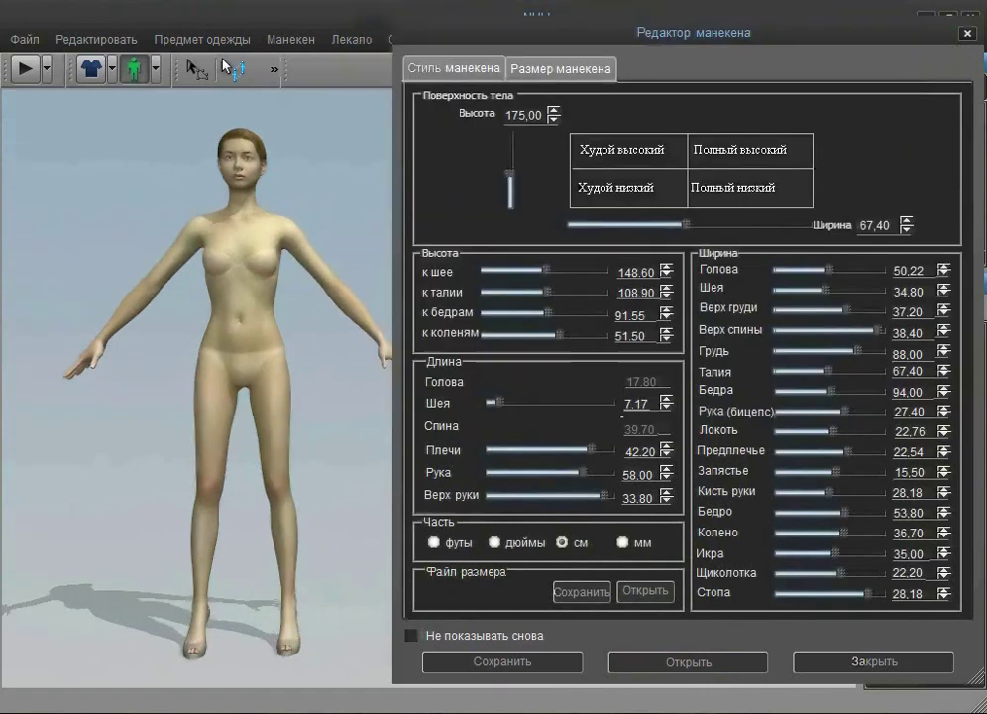
left_click(909, 663)
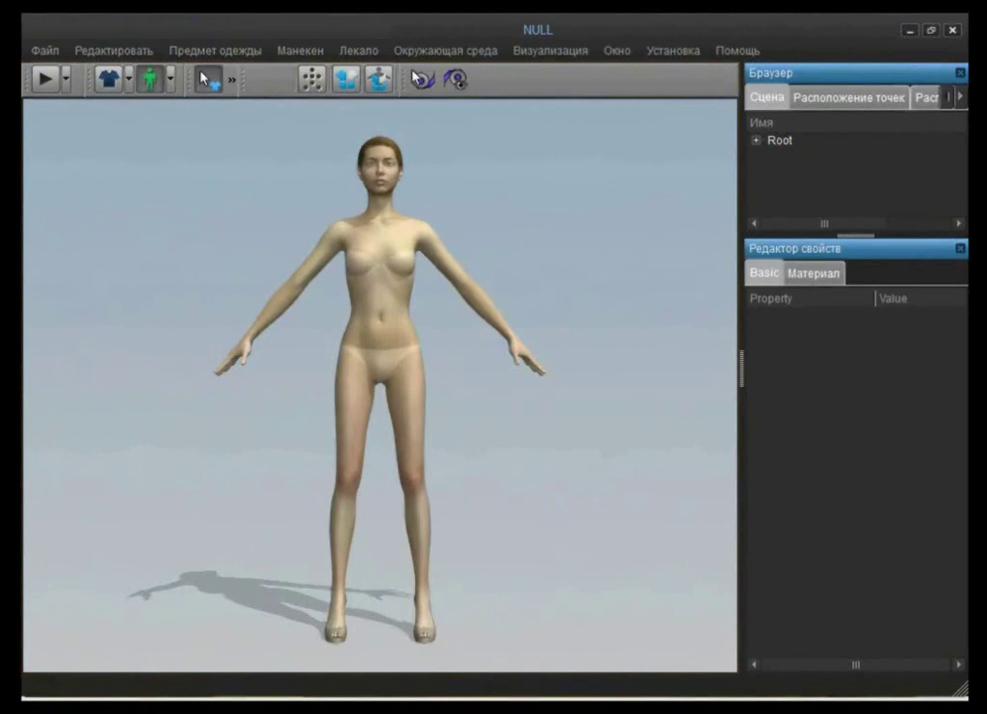
Show the model pattern window and alternate between full-width 3D mannequin and 2D pattern views, finishing on the 3D view.
left_click(626, 57)
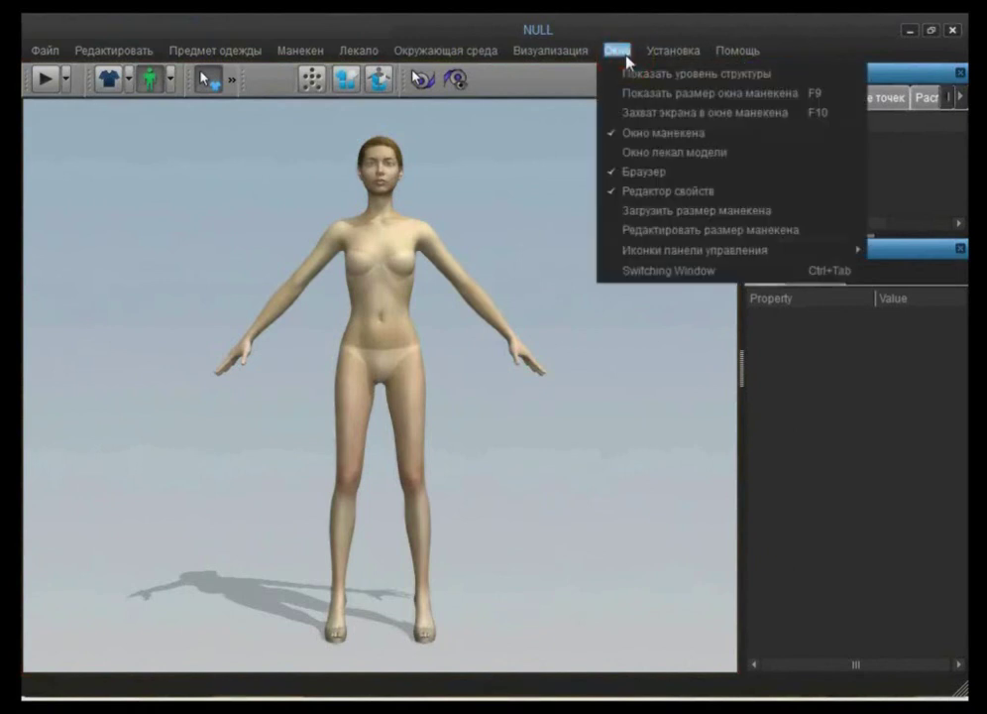
left_click(671, 158)
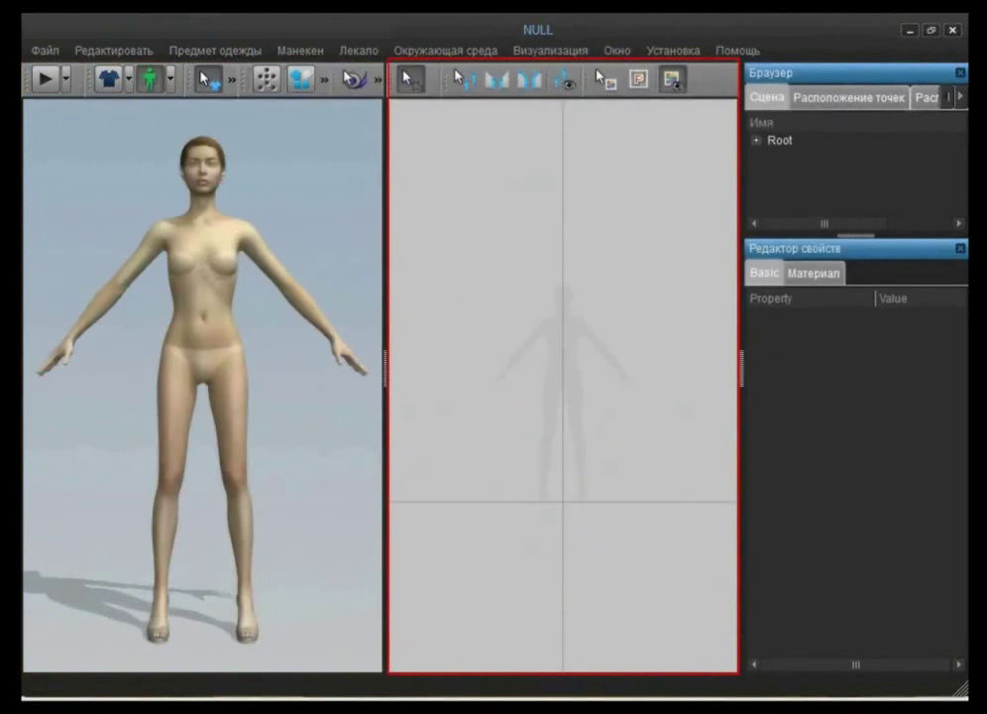
left_click(386, 368)
left_click_drag(385, 368, 762, 371)
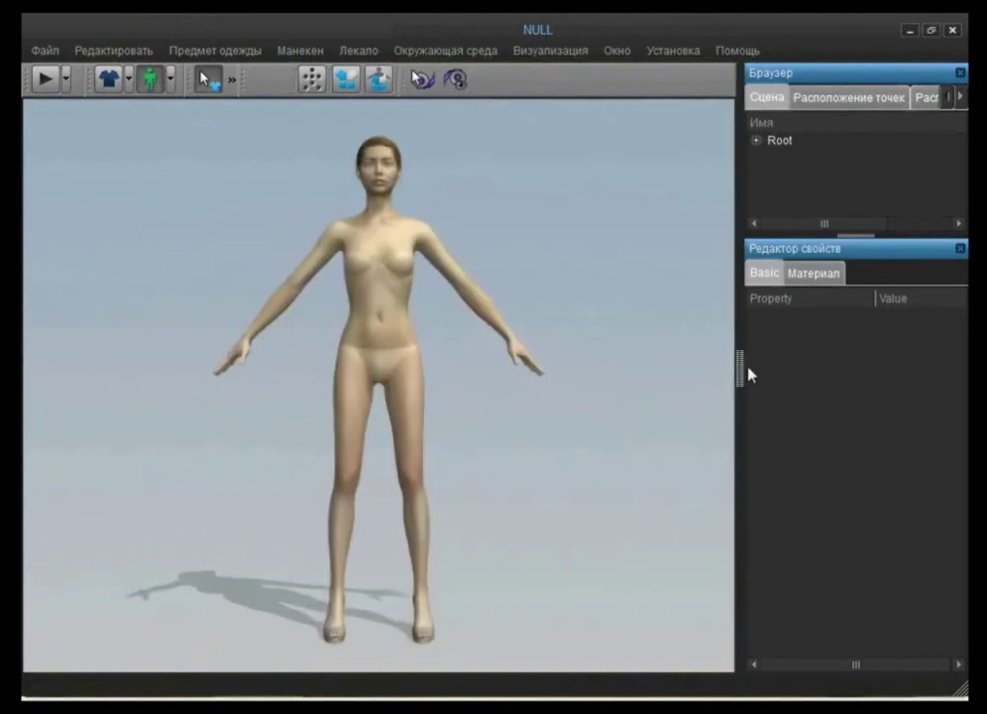
left_click_drag(737, 367, 34, 377)
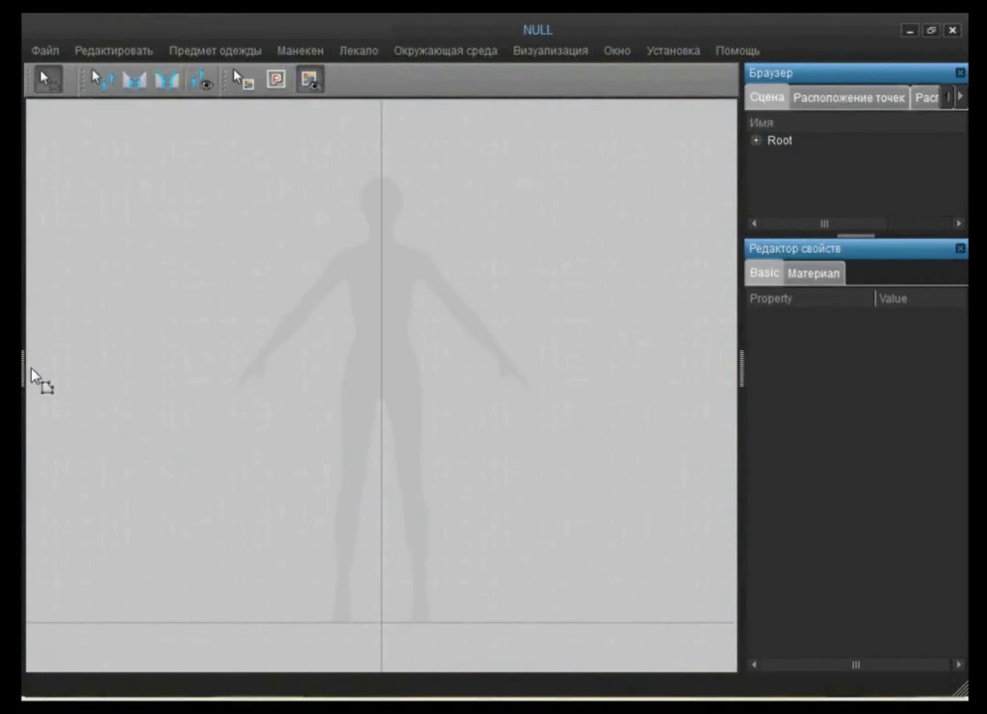
key("ctrl+Tab")
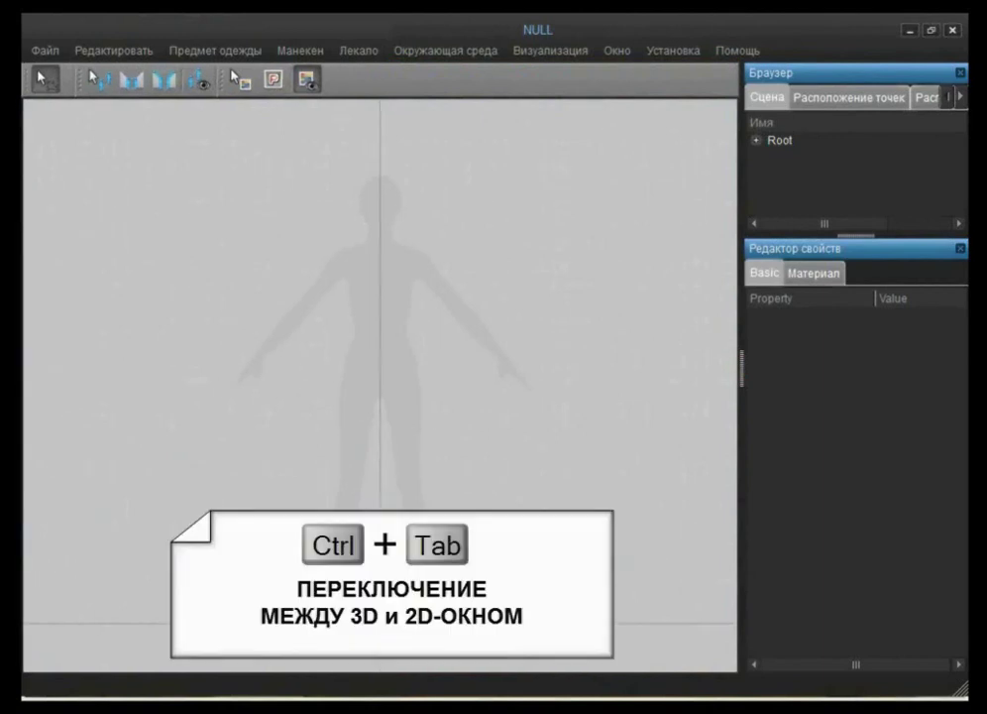
key("ctrl+Tab")
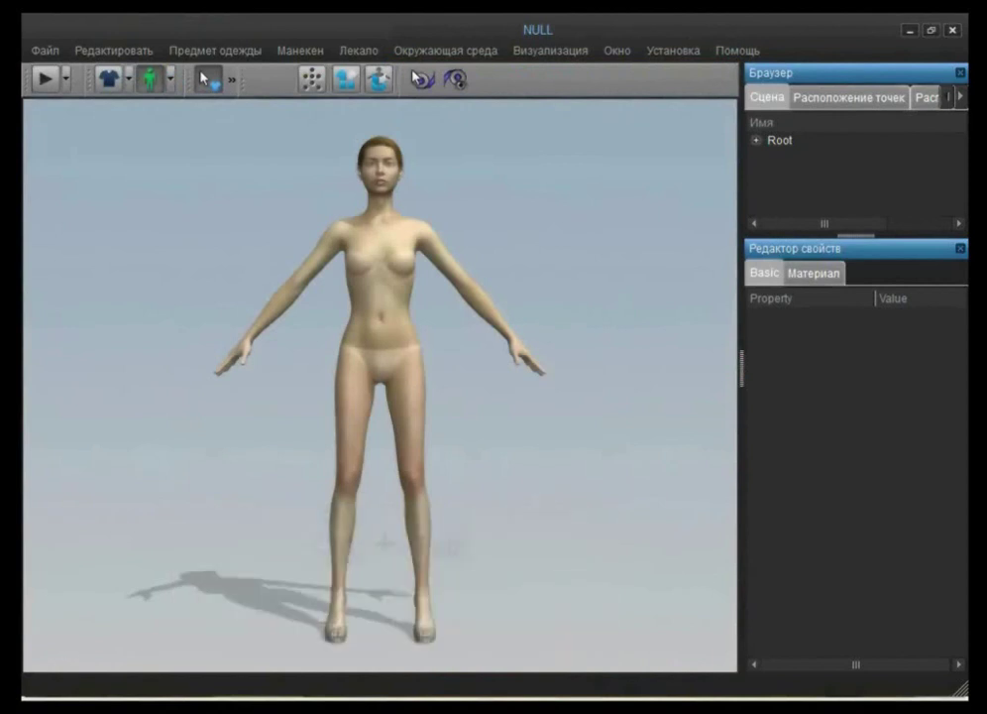
Minimize the 3D program and launch Конструктор from the JULIVI folder on the desktop.
left_click(910, 33)
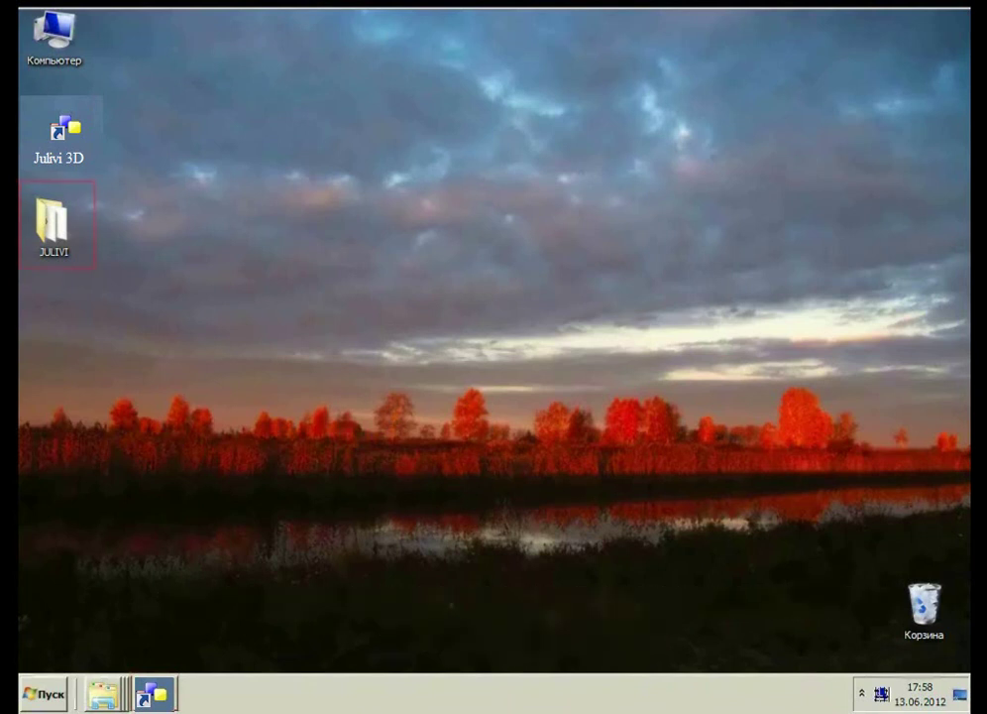
double_click(53, 223)
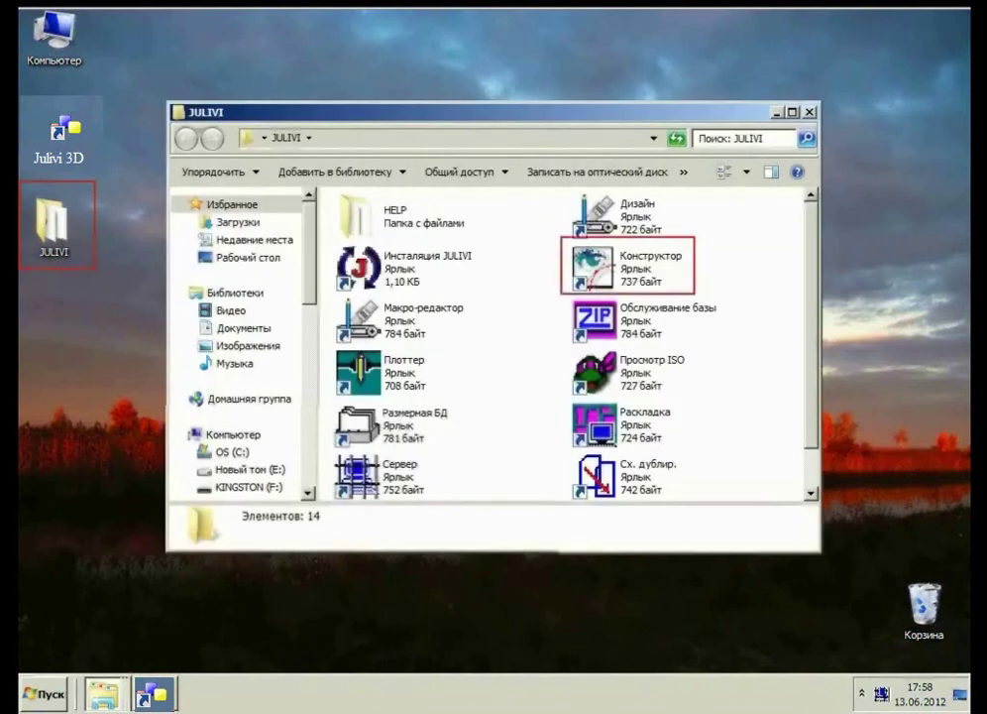
double_click(589, 267)
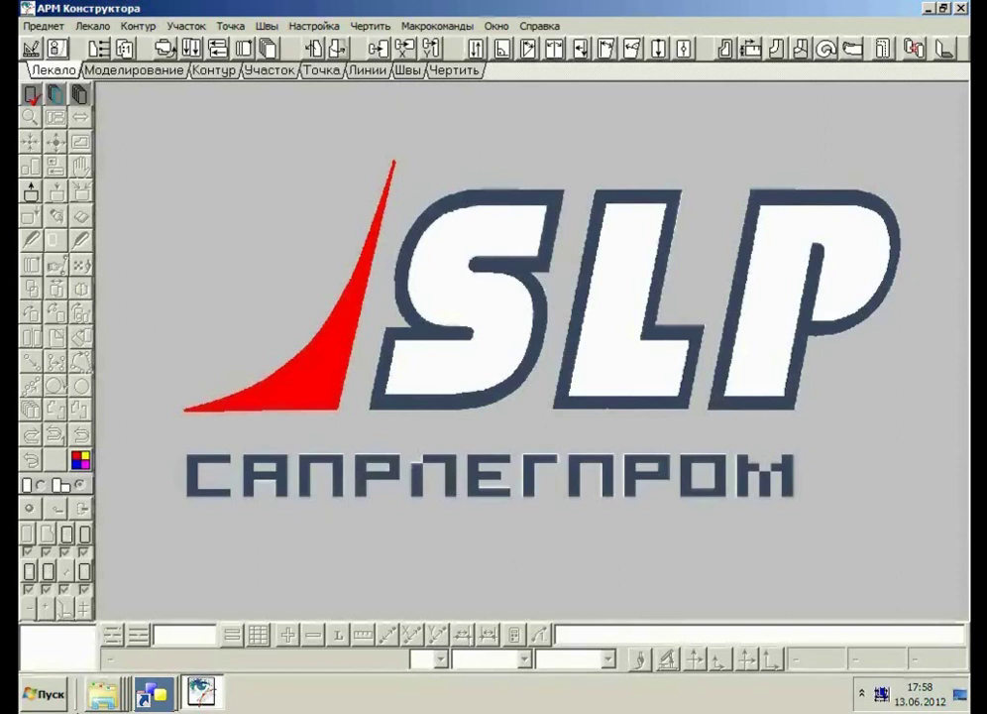
Open the item database and make the dress item 3d-1 the working item.
left_click(30, 190)
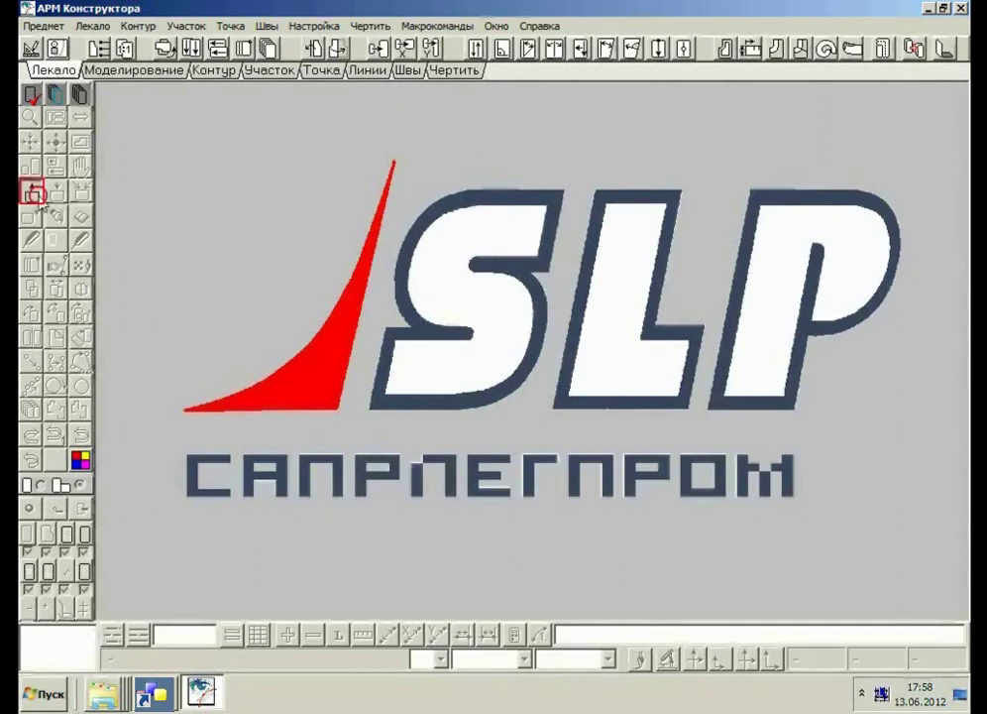
left_click_drag(335, 322, 231, 411)
left_click(231, 398)
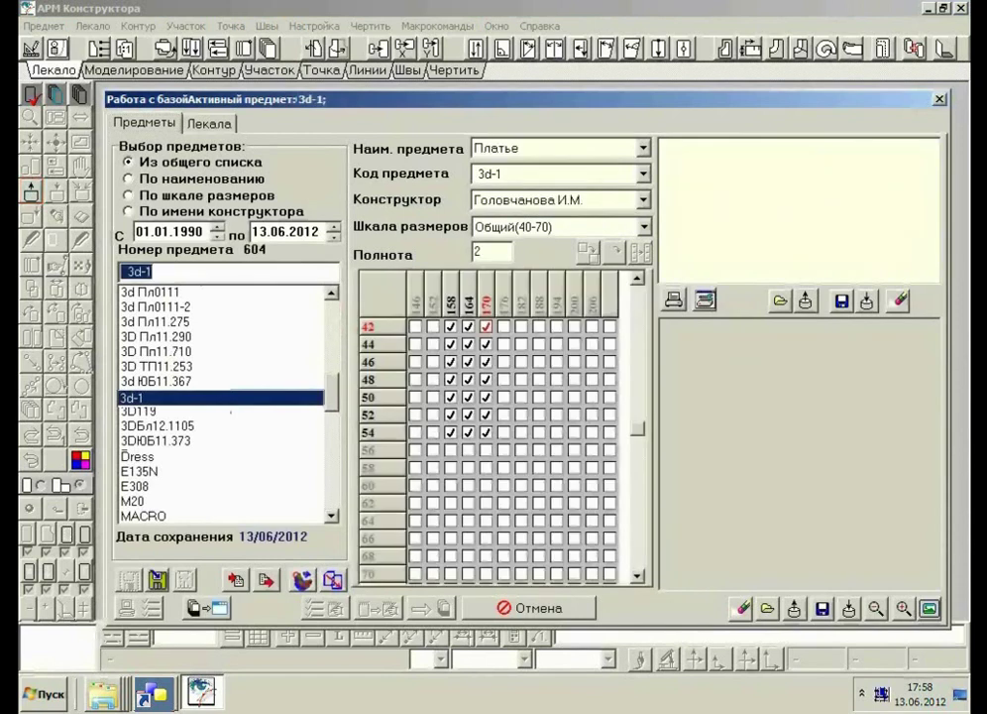
left_click(205, 608)
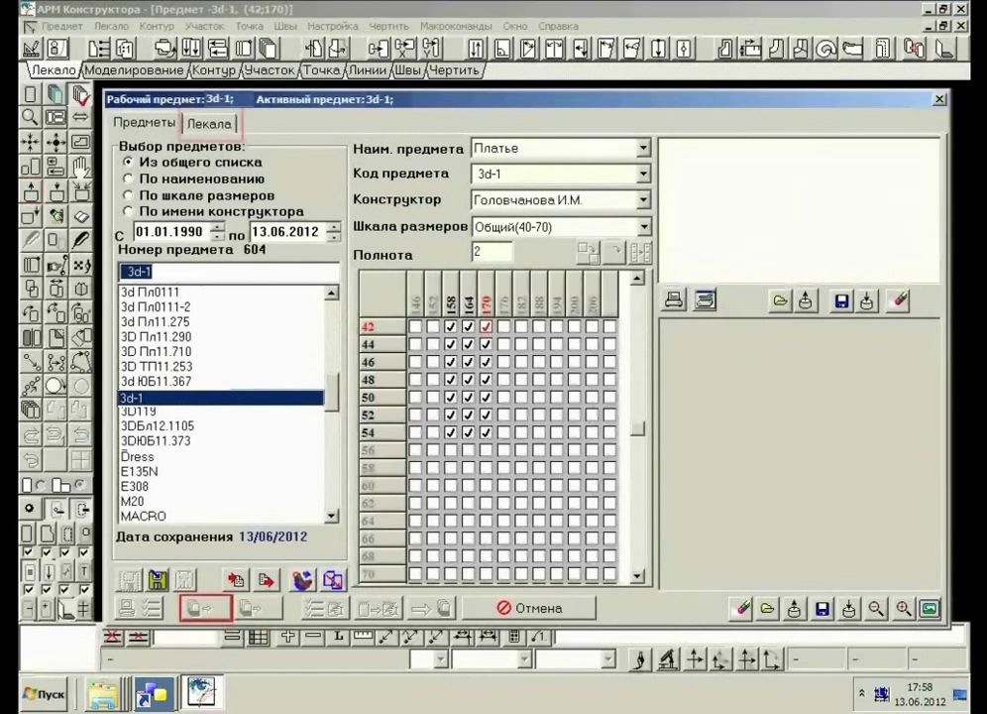
Load all Верх patterns of item 3d-1 in size 42, height 170, and spread them apart in the workspace.
left_click(230, 125)
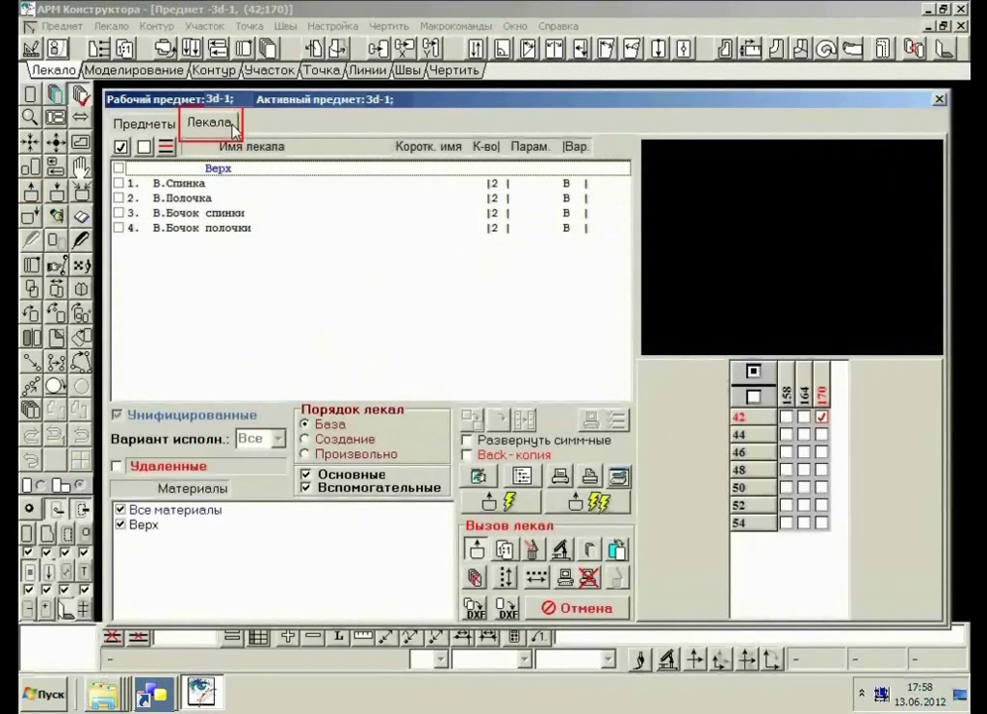
left_click(118, 168)
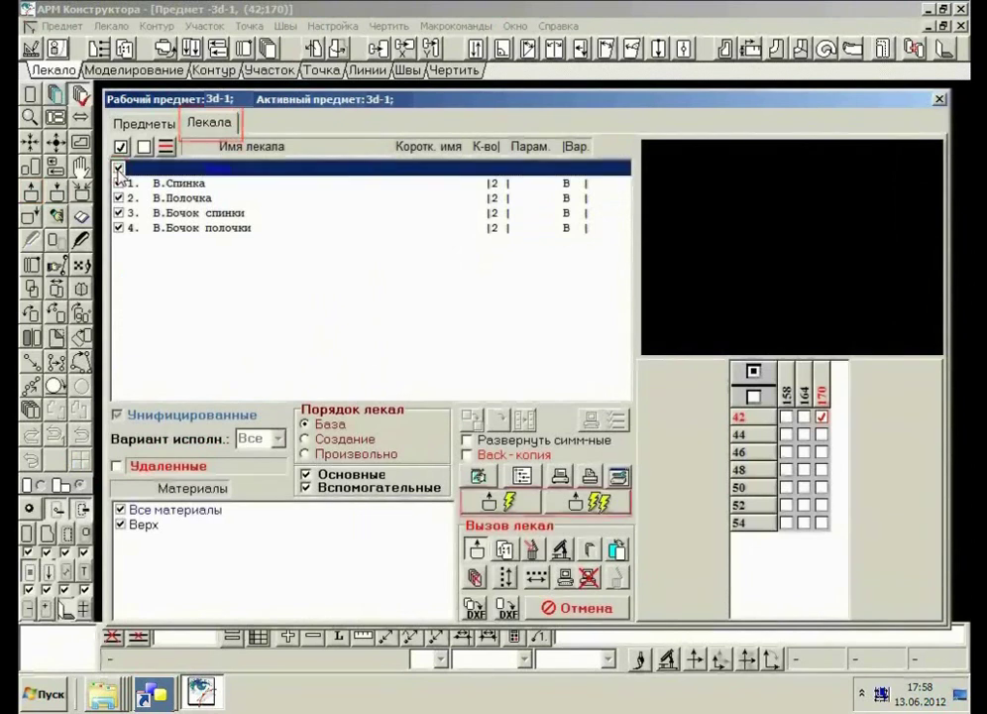
left_click(508, 504)
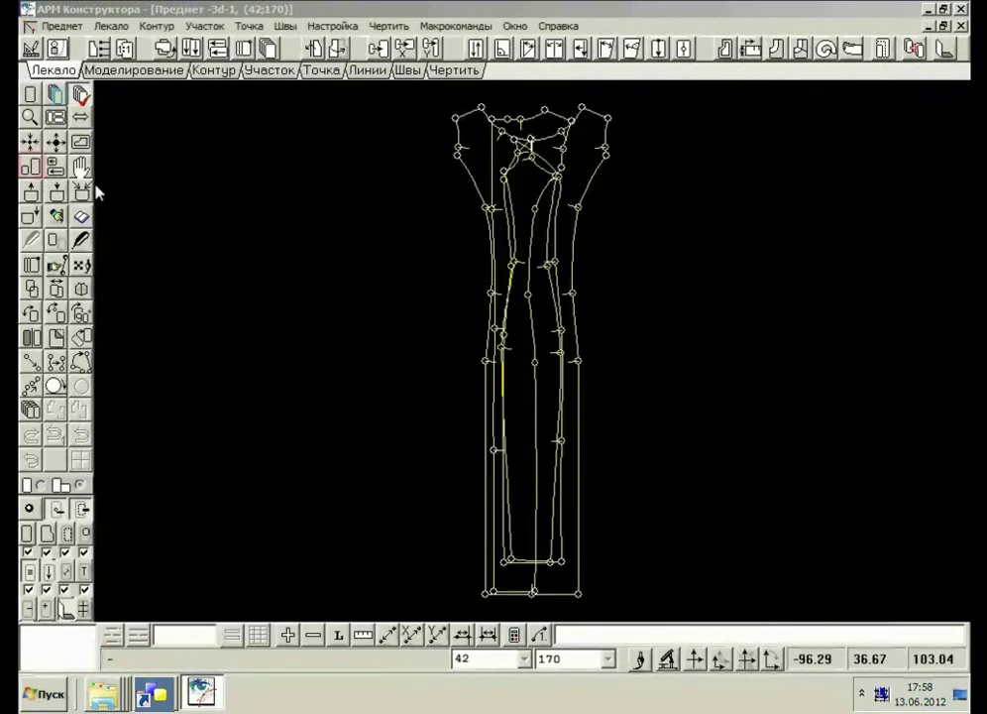
left_click(31, 166)
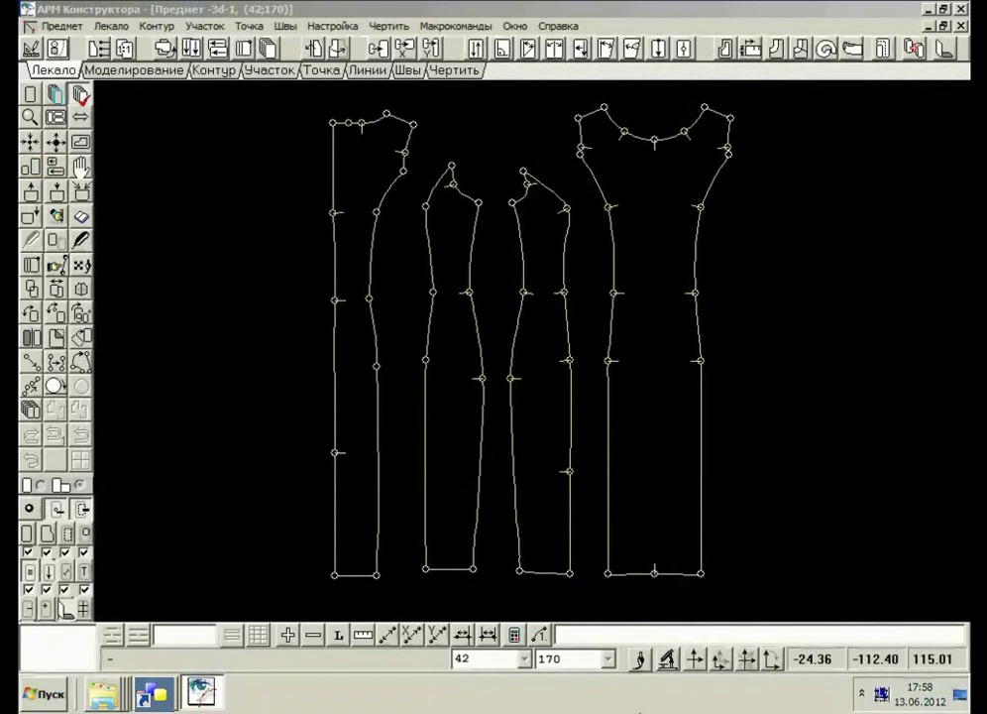
Transfer the dress patterns to Julivi 3D with the 3D command of the modelling tools.
left_click(183, 79)
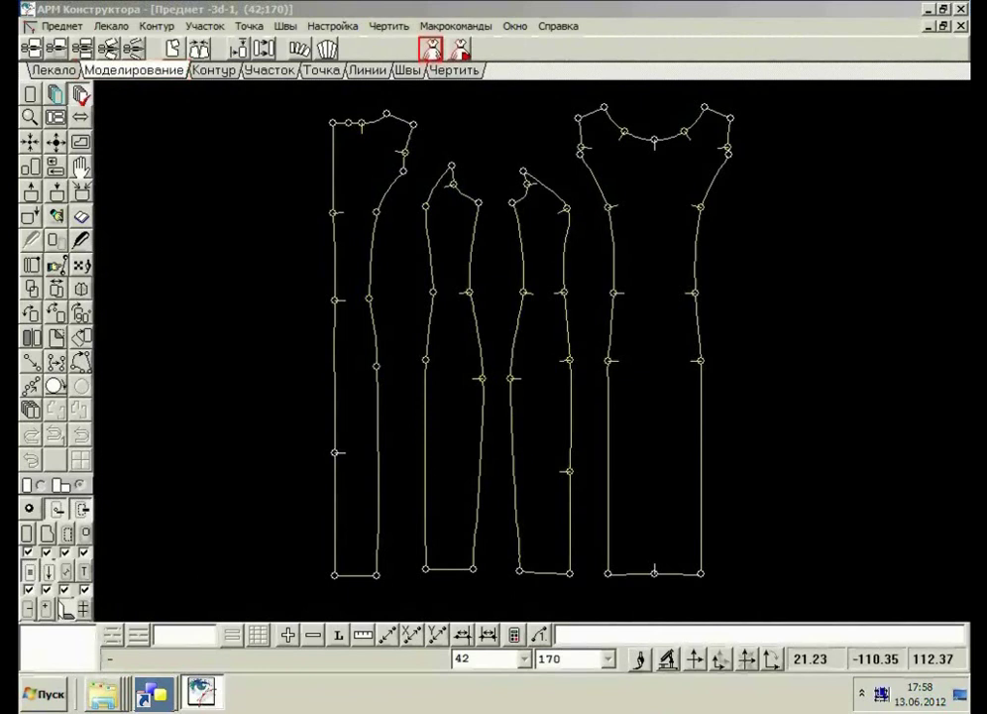
left_click(431, 48)
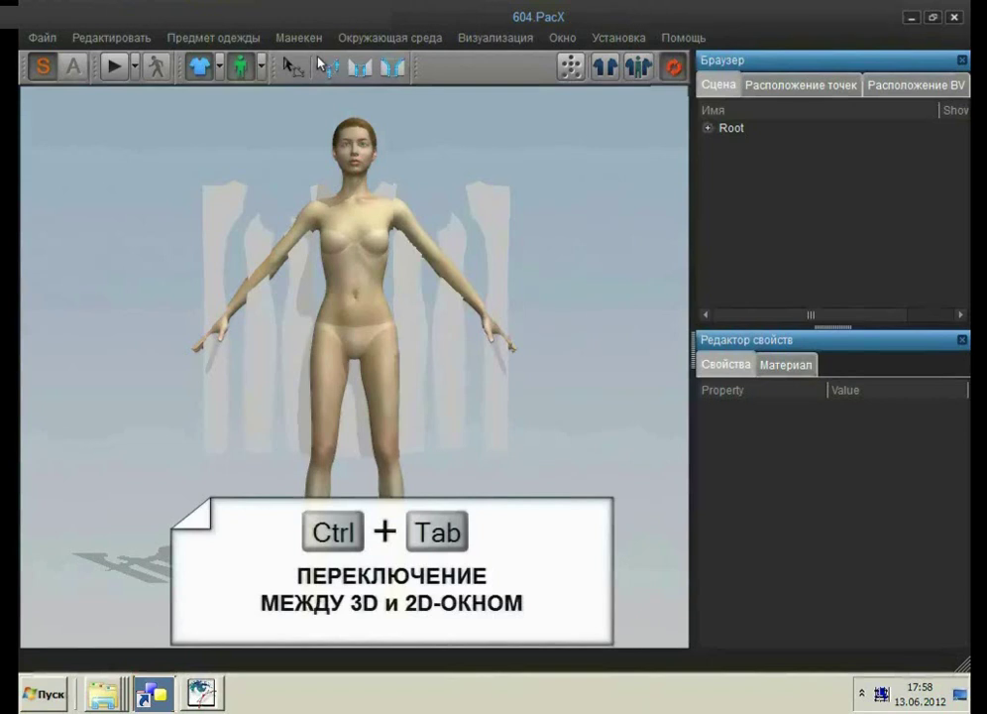
In the 2D pattern window, sew the lengthwise seams joining the back, side-back, side-front and front patterns on the layout's left half.
key("ctrl+Tab")
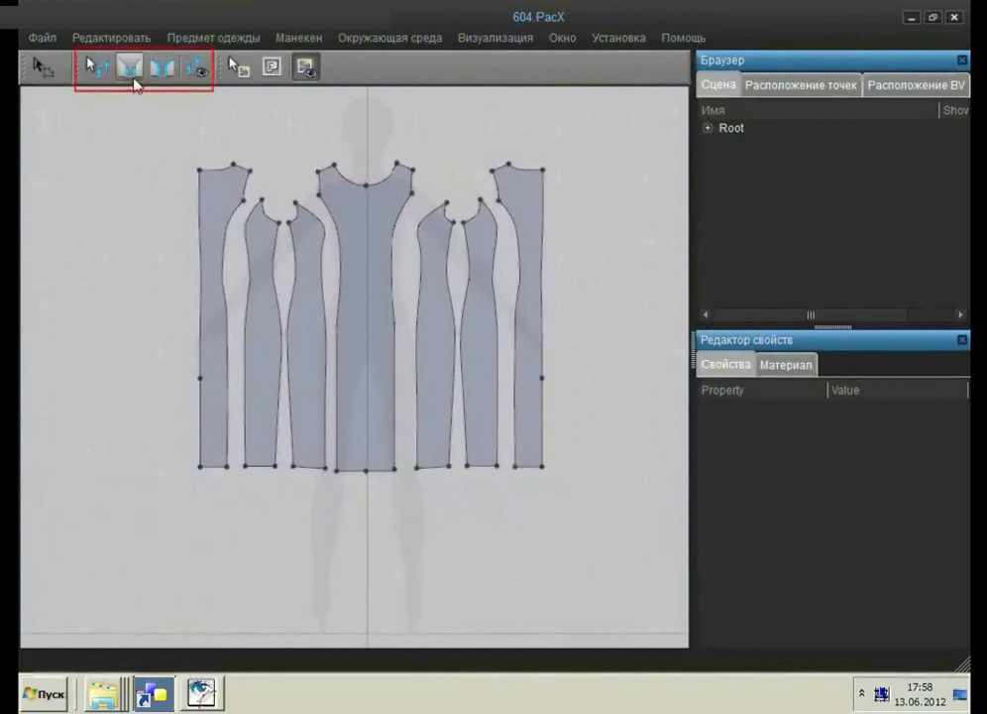
left_click(195, 66)
left_click(227, 251)
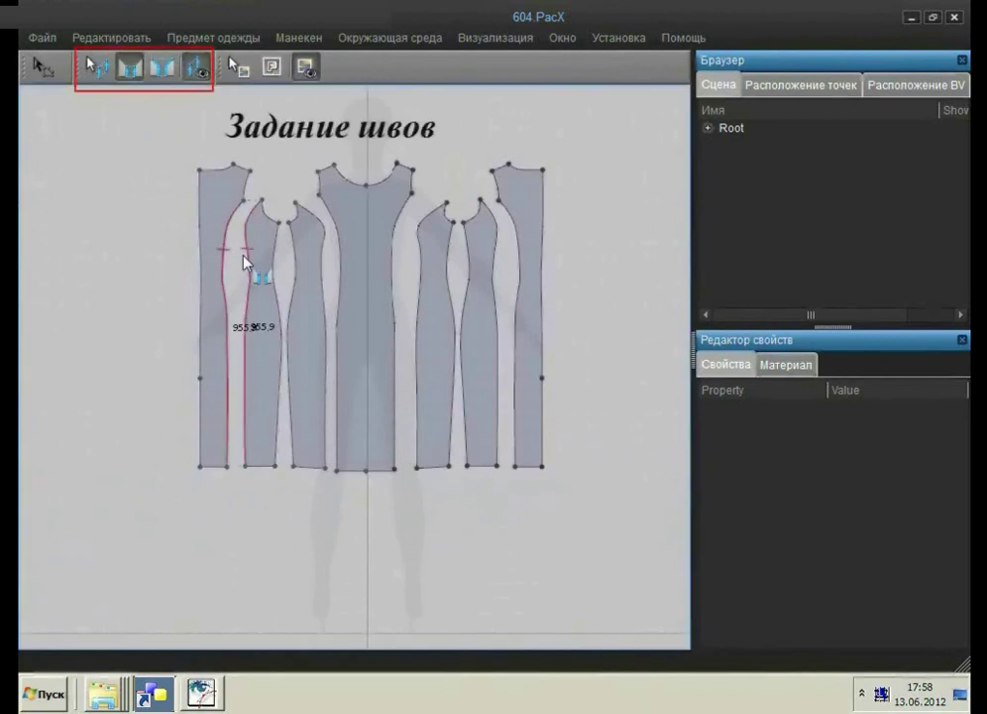
left_click(291, 270)
left_click(324, 278)
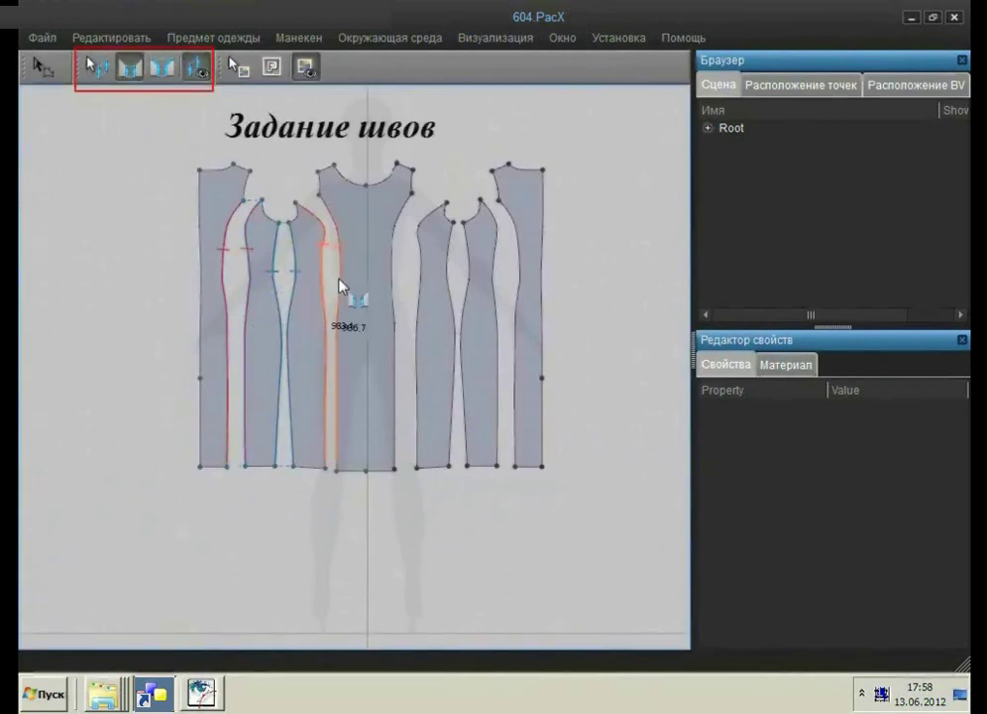
Sew both shoulder seams between front and back, and the centre-back seam along the edge segments above the vent point.
left_click(243, 168)
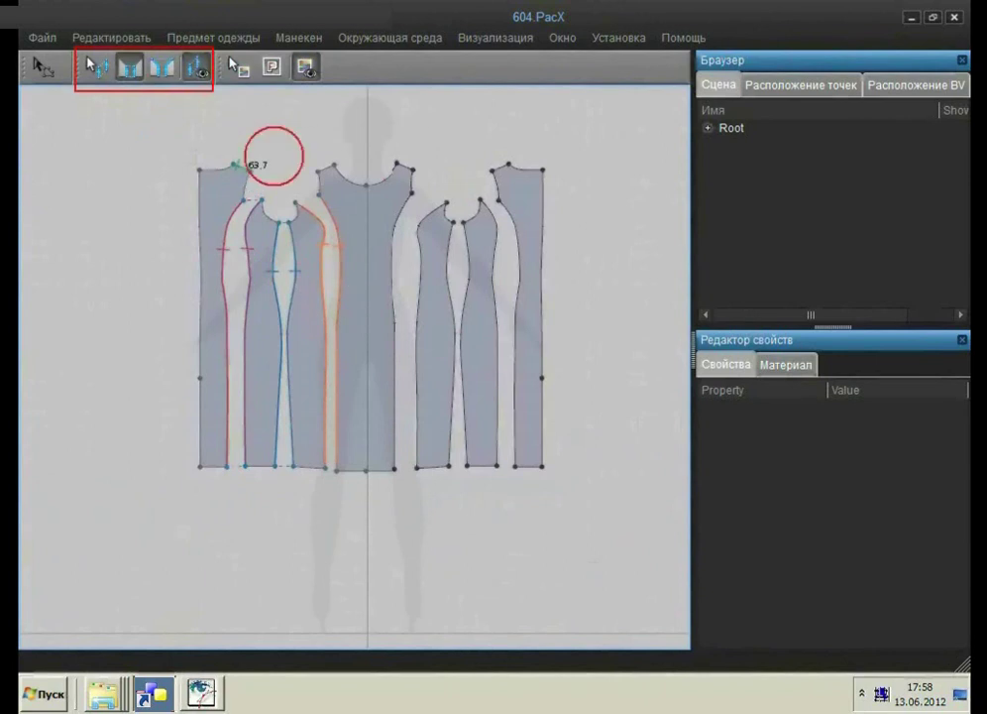
left_click(335, 167)
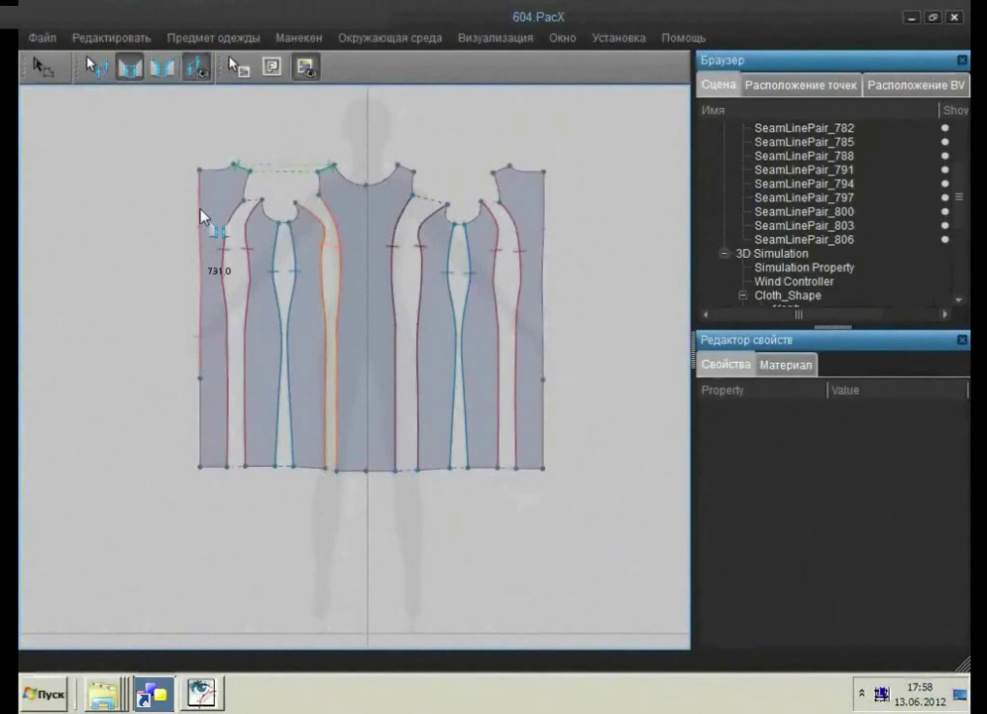
left_click(199, 209)
left_click(541, 336)
left_click(401, 166)
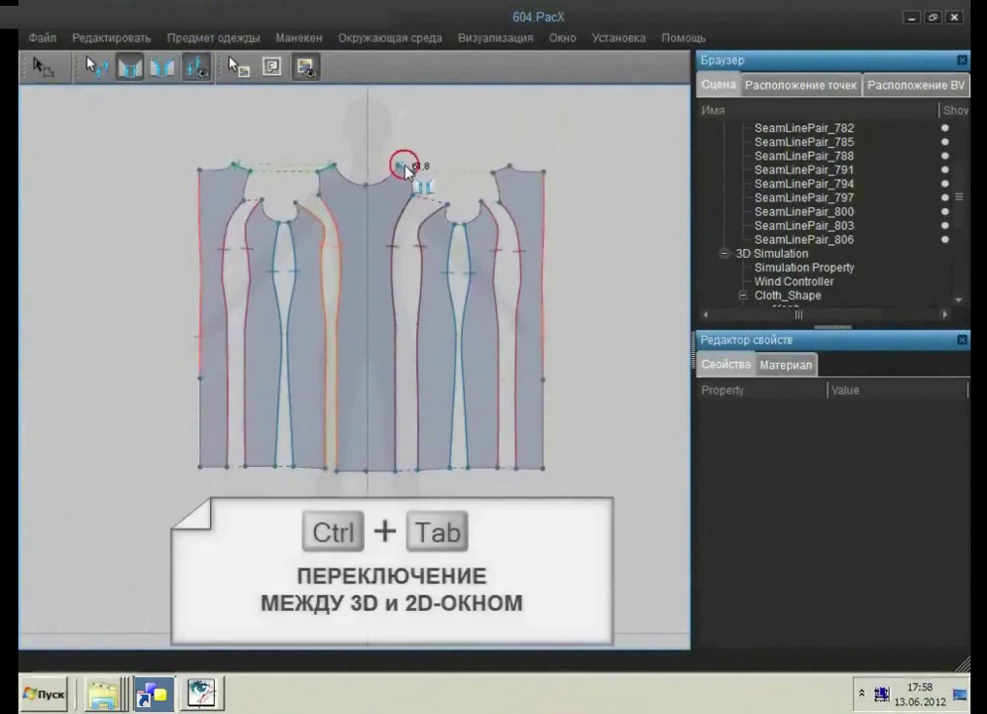
left_click(508, 172)
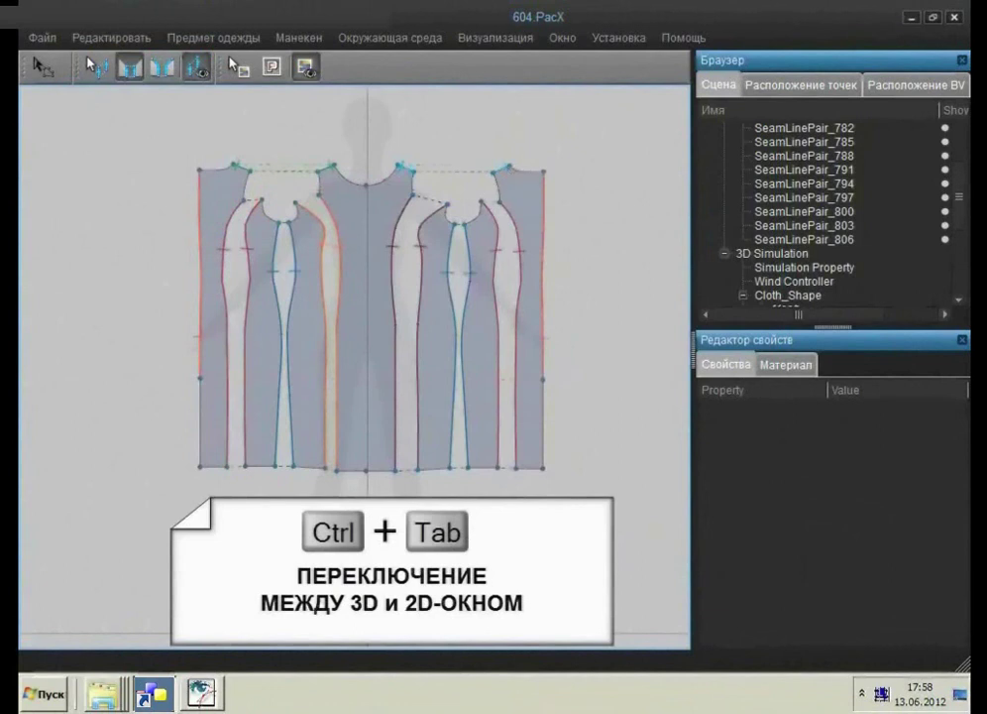
In the 3D window, select the front and both side-front patterns together and move them in front of the mannequin.
key("ctrl+Tab")
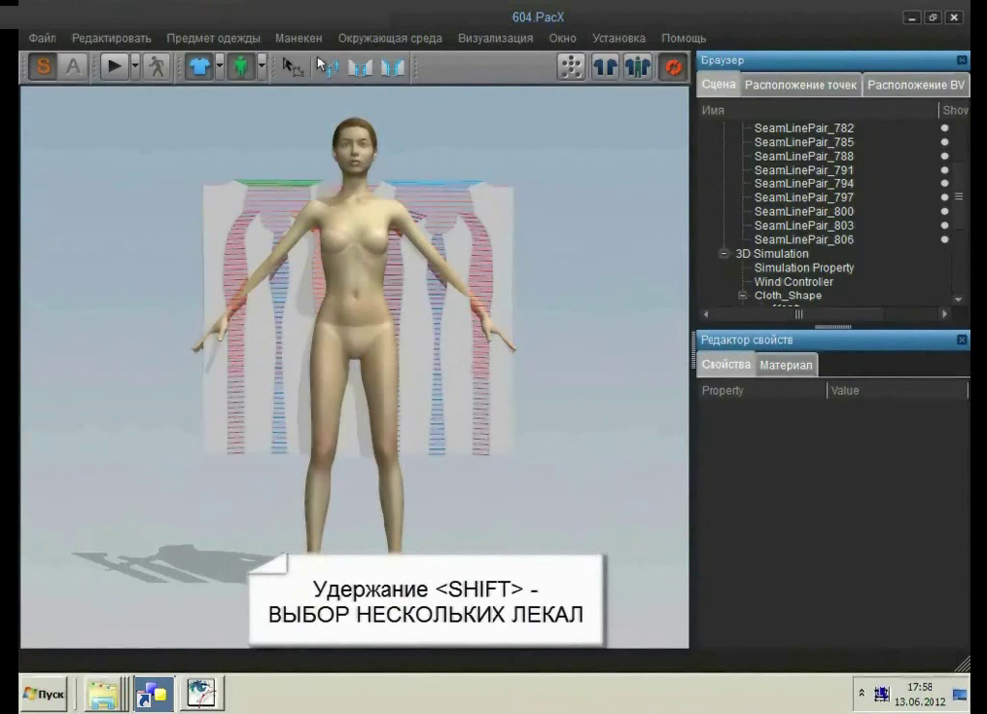
left_click(314, 399)
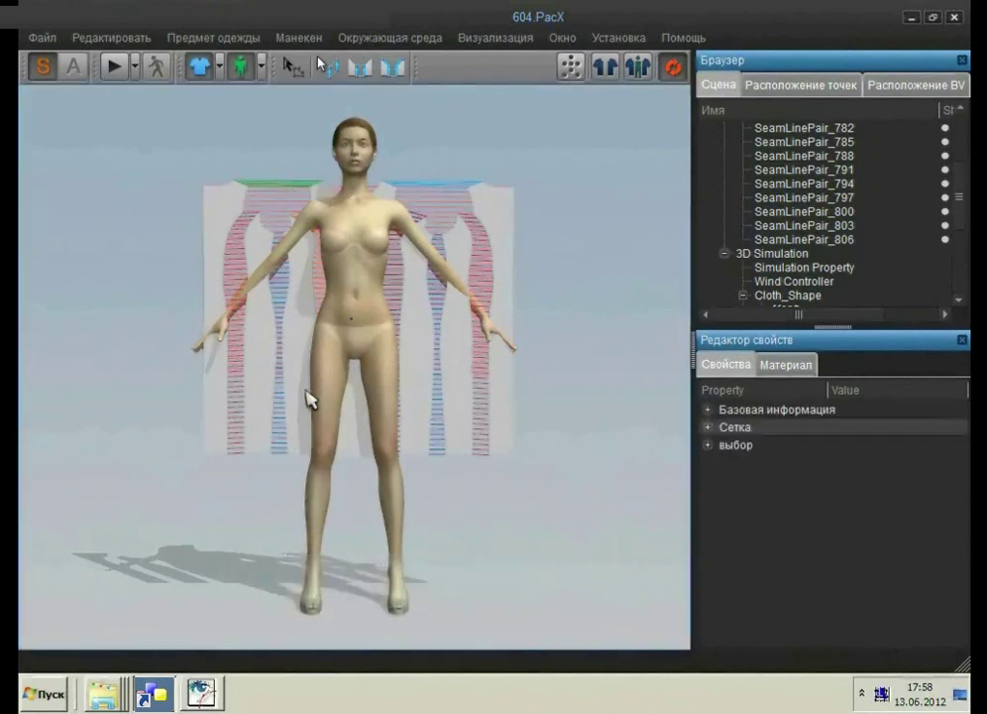
left_click(307, 398)
left_click(426, 396)
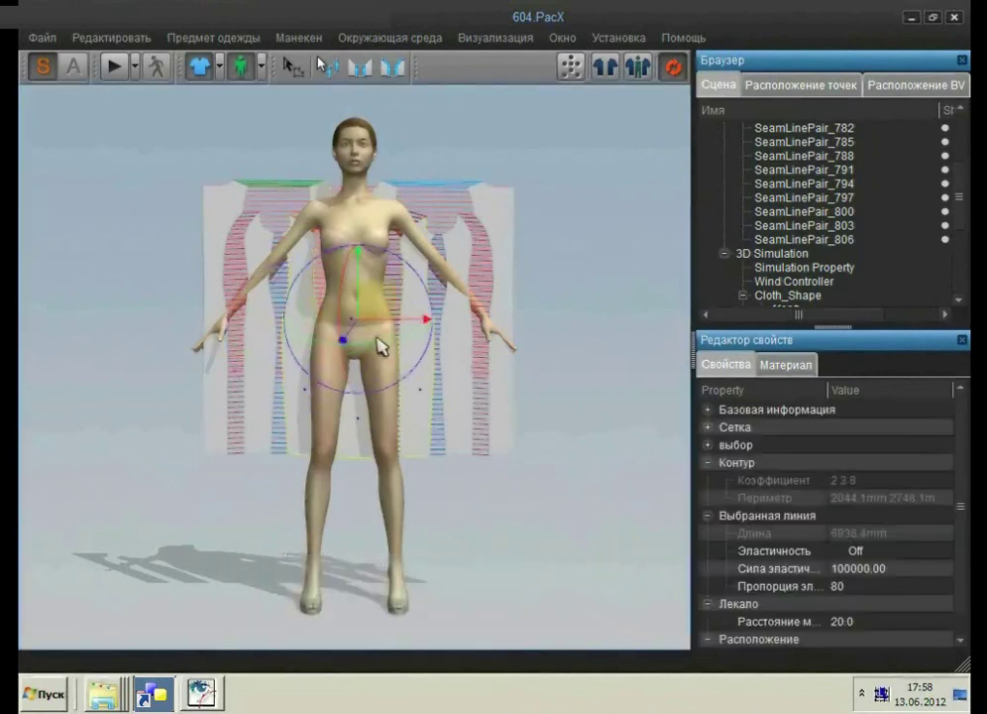
mouse_move(344, 335)
left_mouse_down()
mouse_move(353, 333)
mouse_move(354, 355)
left_mouse_up()
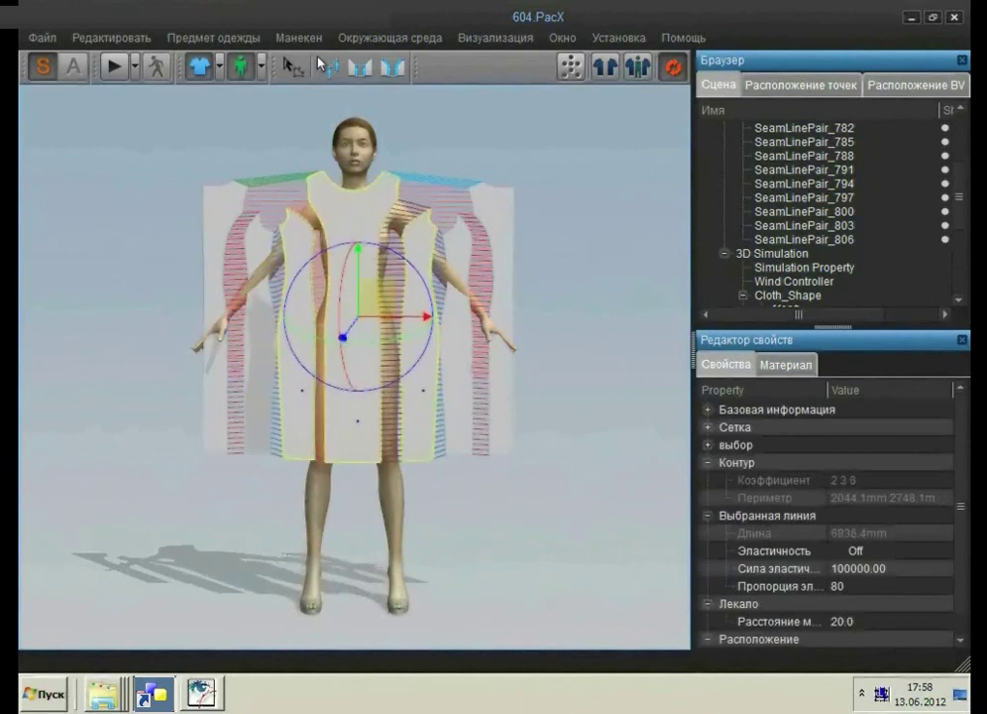
From the rear view, show the arrangement points and place both centre-back patterns behind the mannequin.
right_click(577, 140)
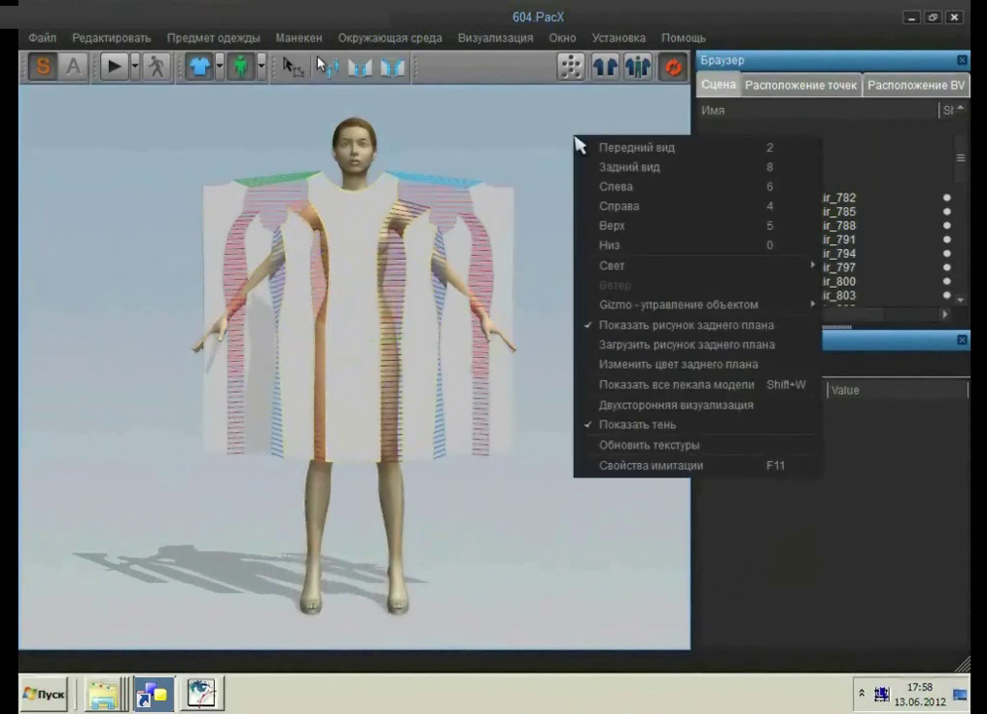
left_click(600, 167)
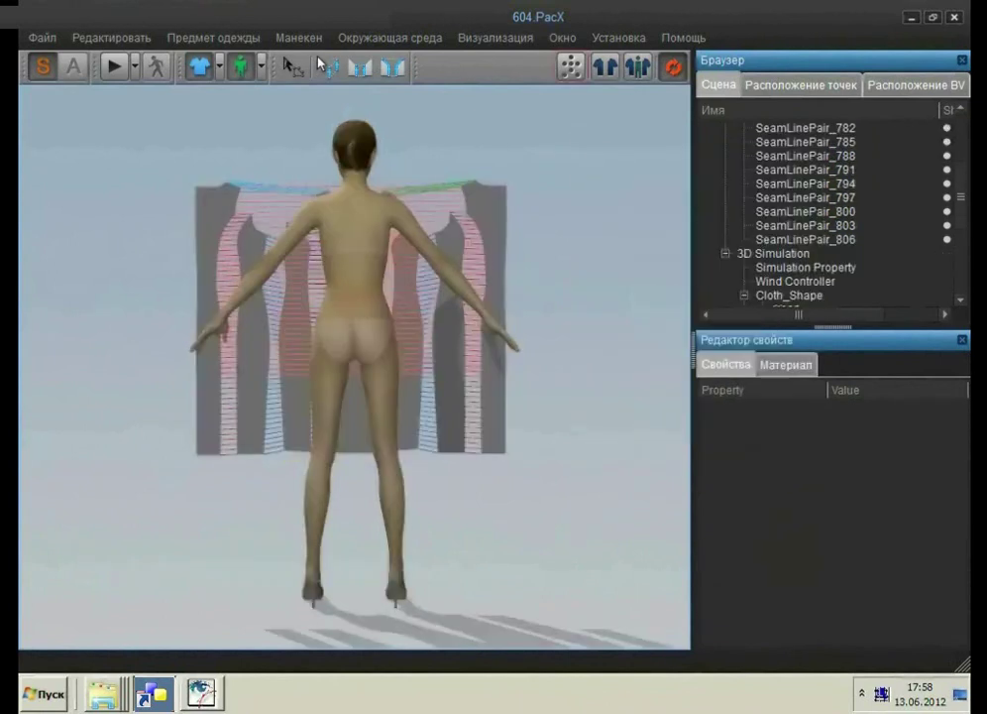
left_click(575, 78)
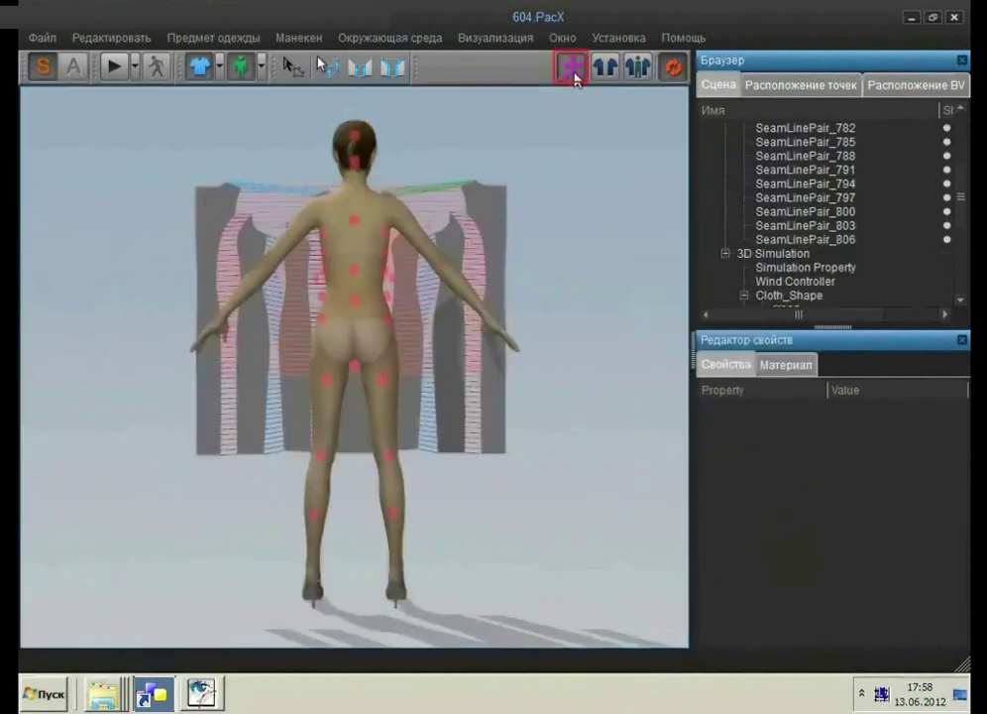
left_click(502, 223)
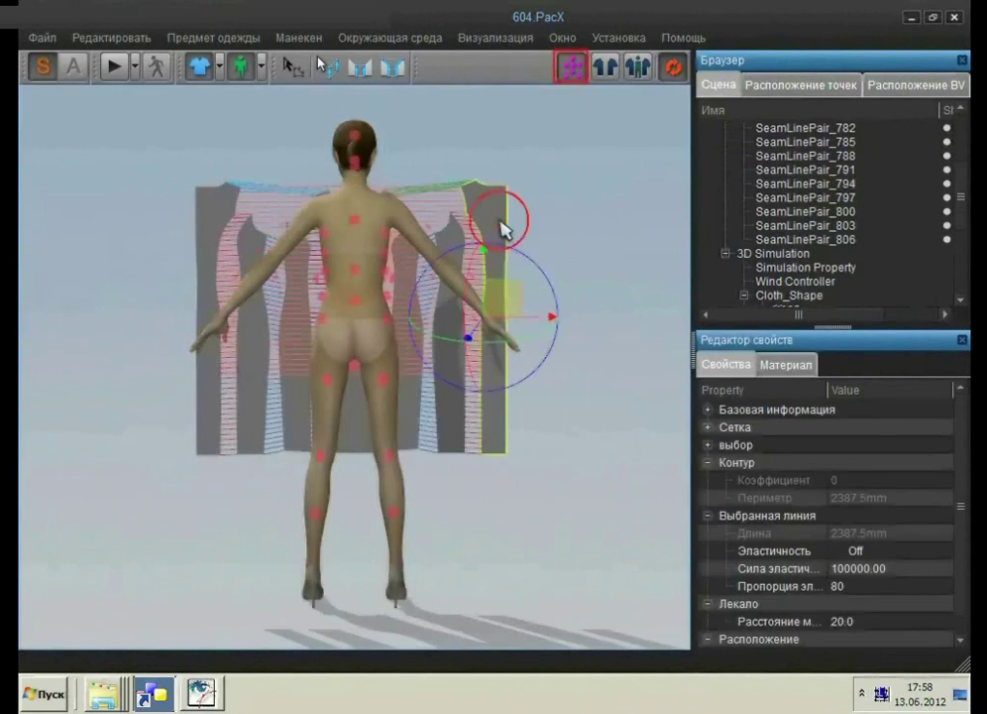
left_click(392, 324)
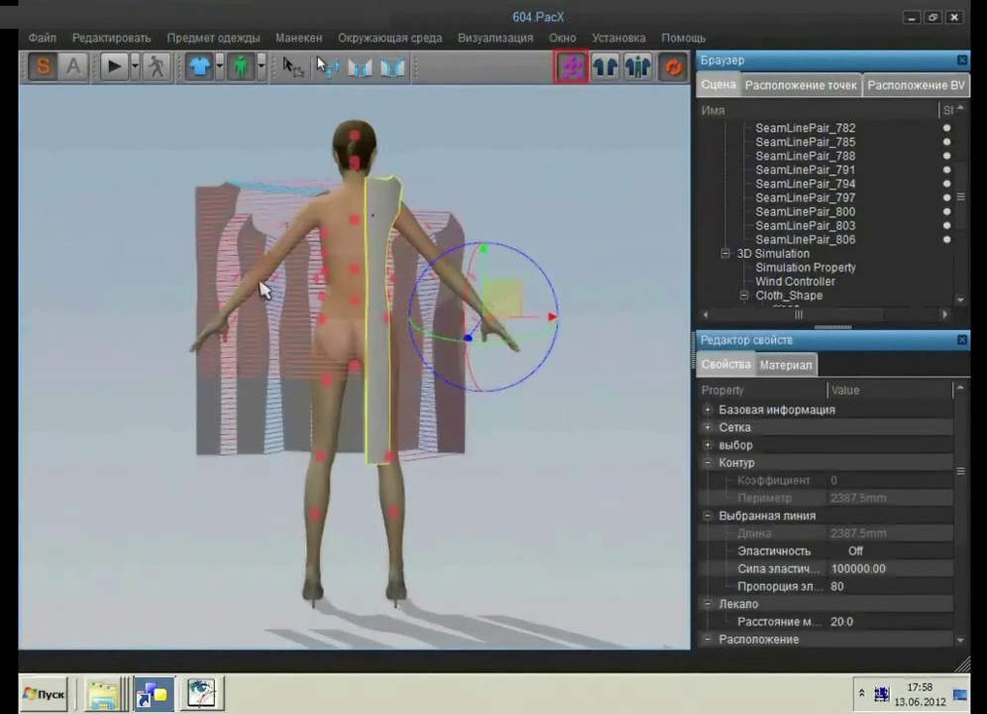
left_click(207, 264)
left_click(325, 320)
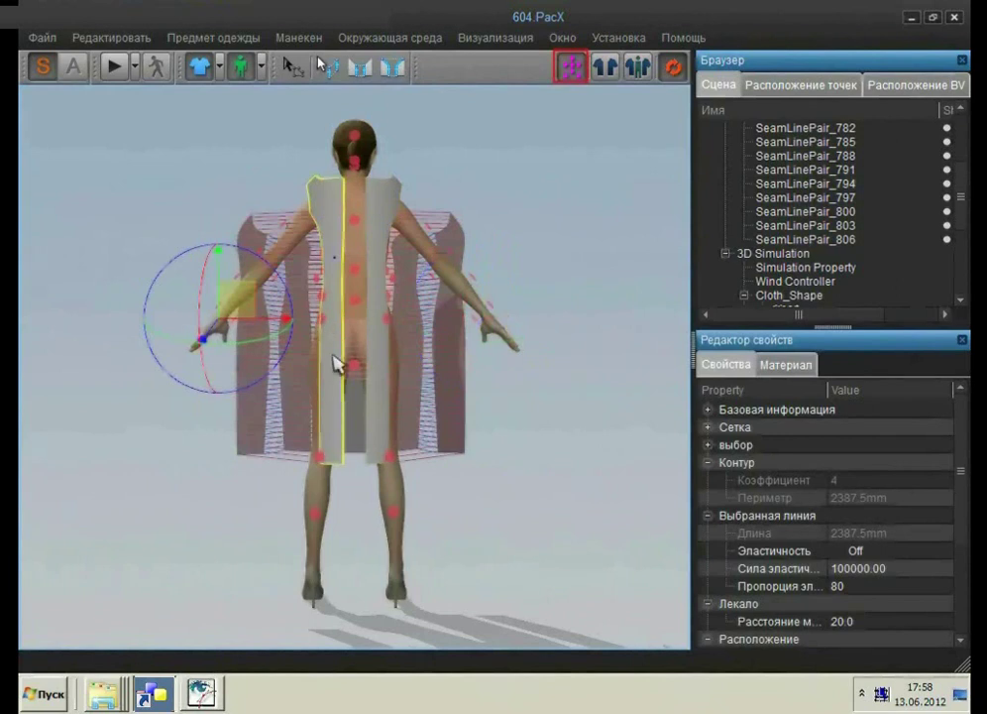
Place the two side-back patterns on arrangement points around the mannequin's left and right sides and adjust their positions.
left_click(257, 363)
right_click_drag(372, 438, 476, 456)
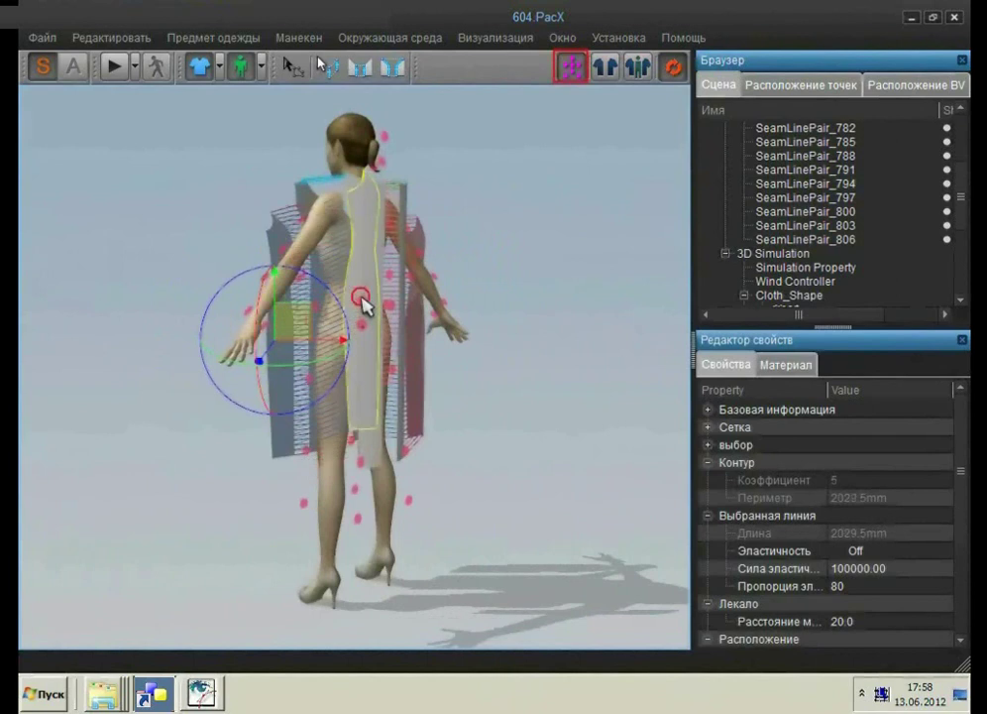
left_click_drag(368, 216, 338, 245)
right_click_drag(260, 189, 139, 203)
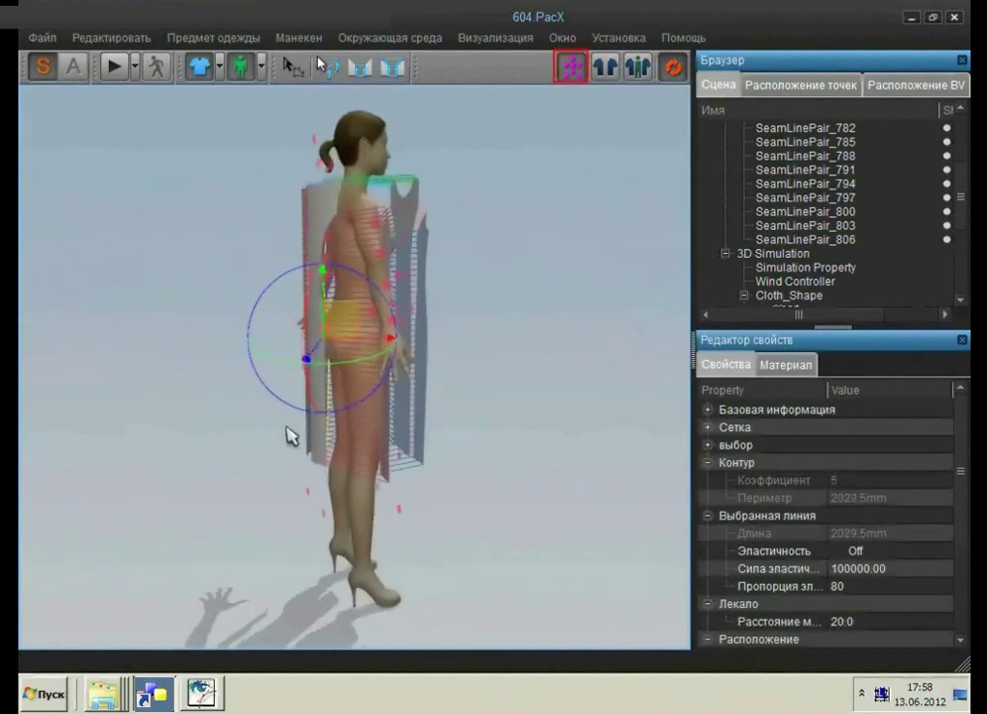
left_click(391, 465)
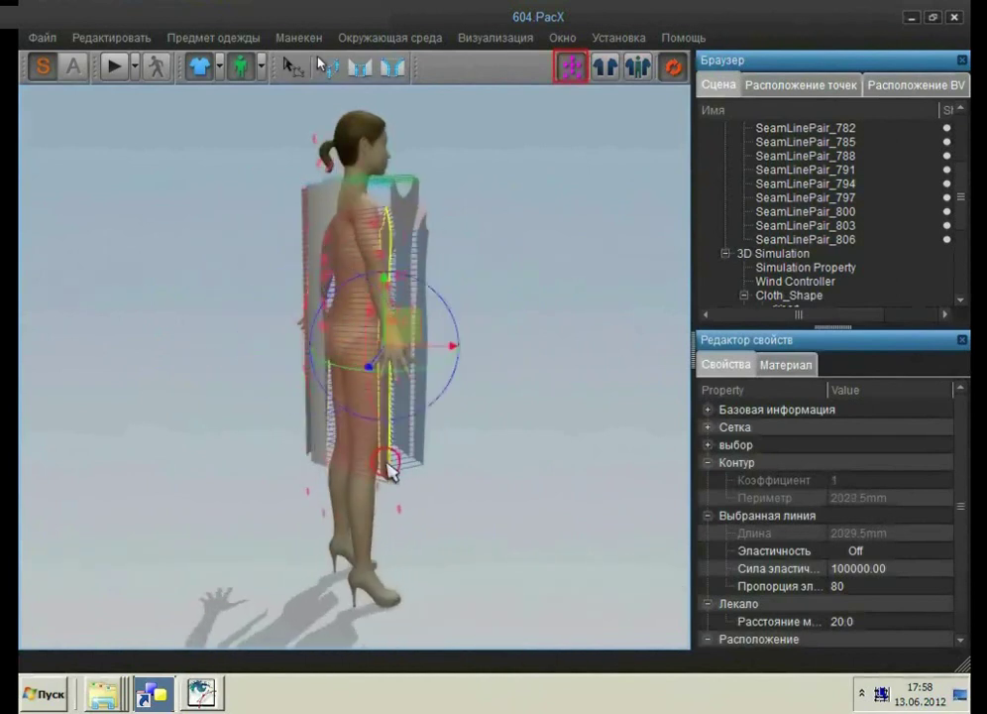
left_click(326, 335)
left_click_drag(329, 265, 352, 278)
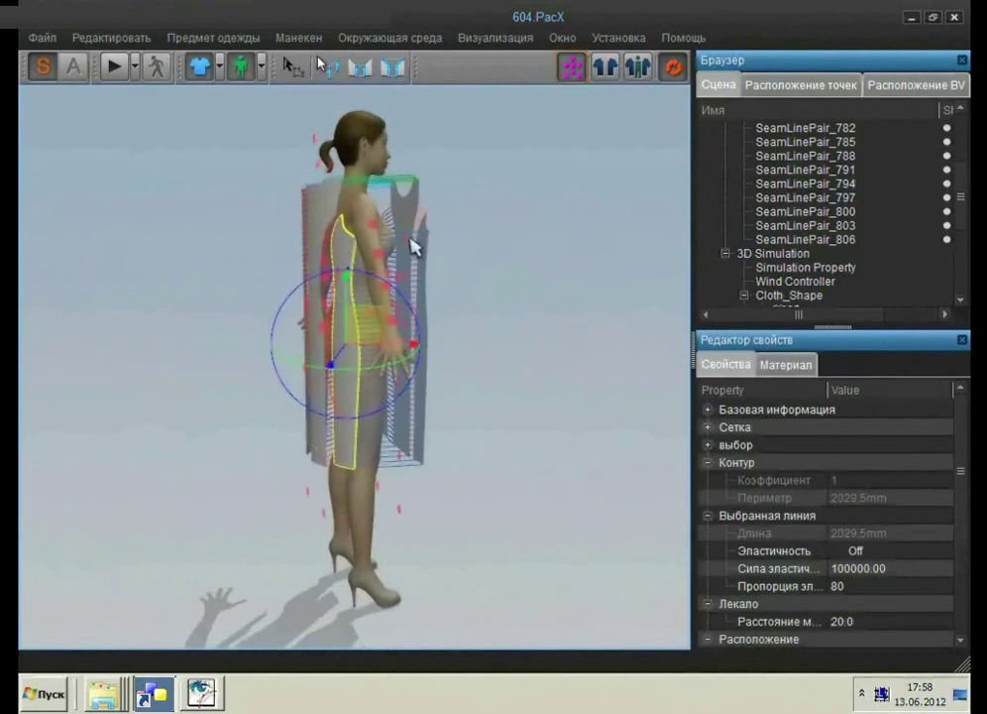
right_click_drag(507, 191, 287, 189)
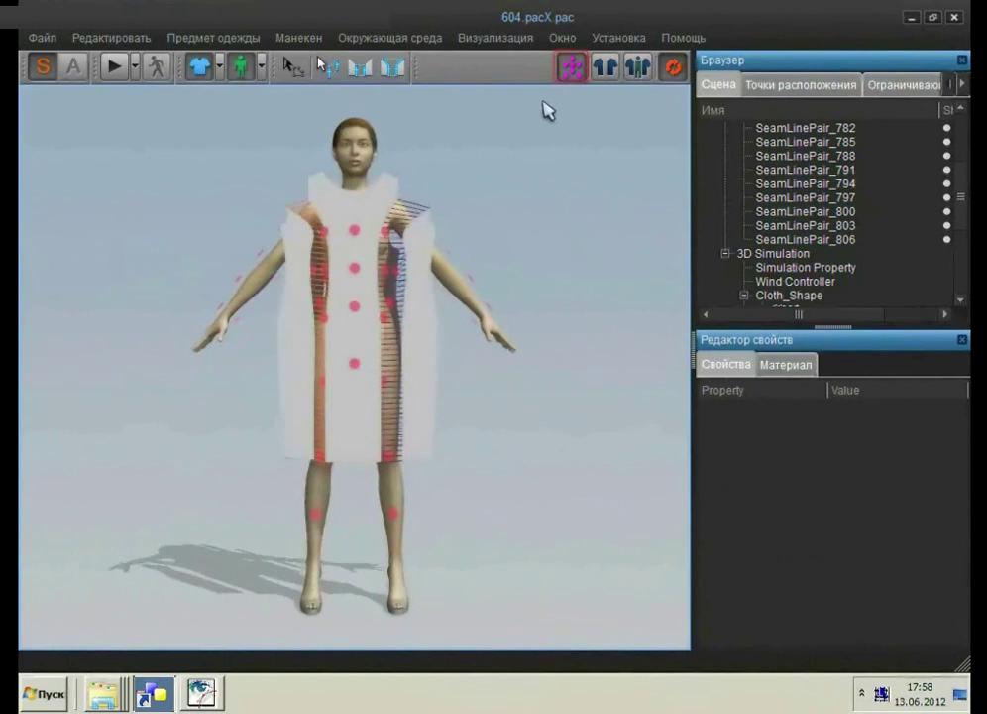
Hide the arrangement points and run the simulation to sew and drape the dress on the mannequin.
left_click(571, 68)
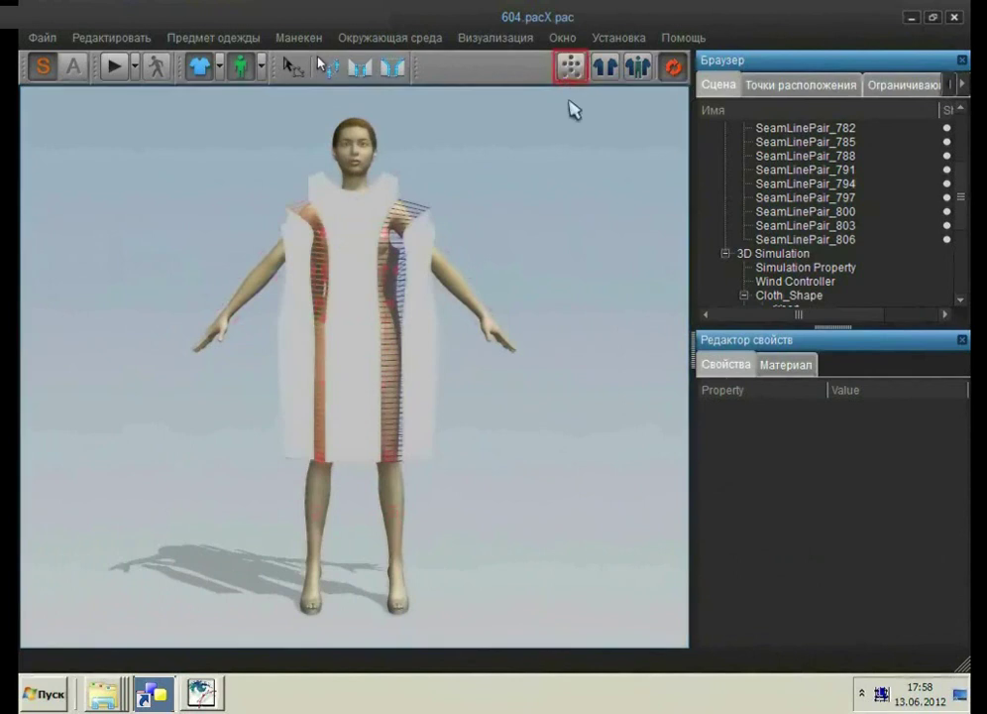
left_click(115, 72)
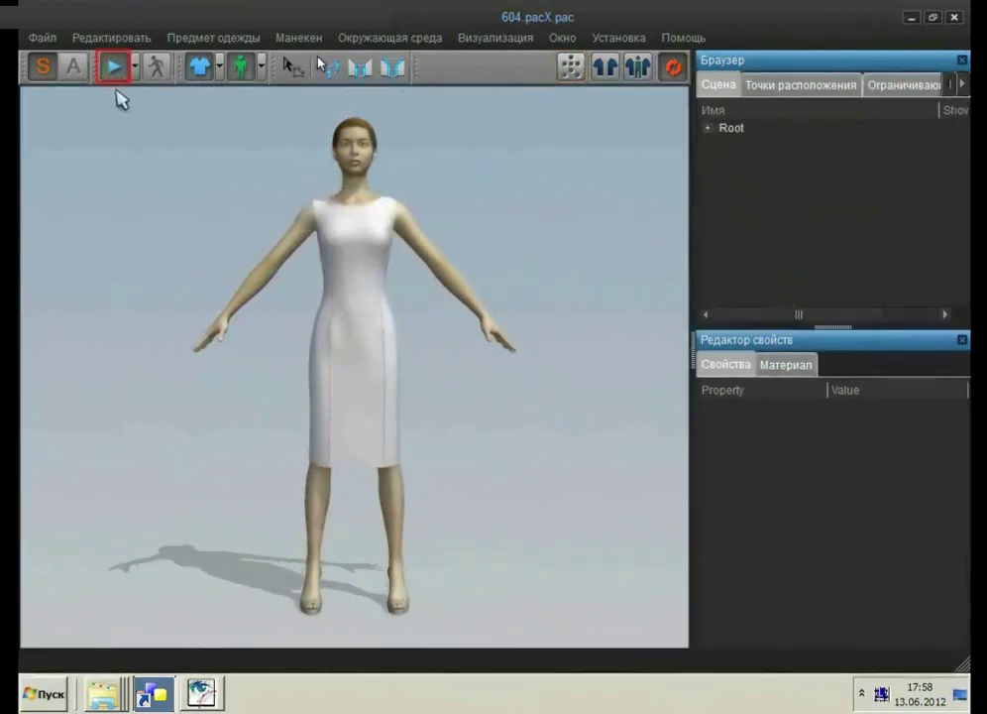
left_click(115, 73)
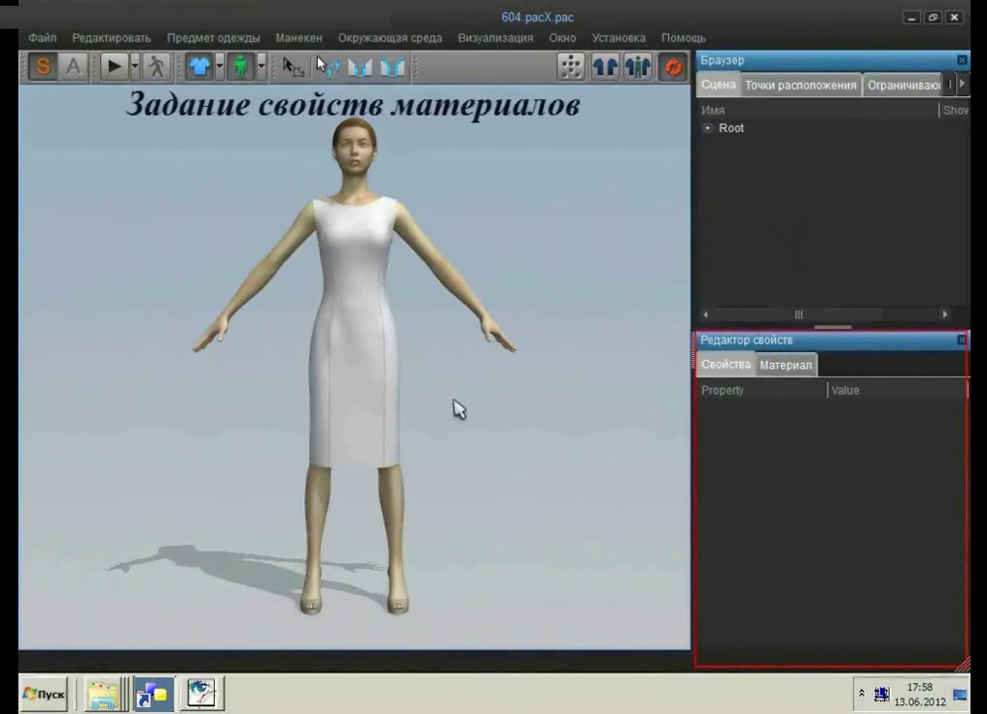
Select all dress patterns, apply the physical material preset D_Трикотаж_v1 and run the simulation again.
left_click(391, 406)
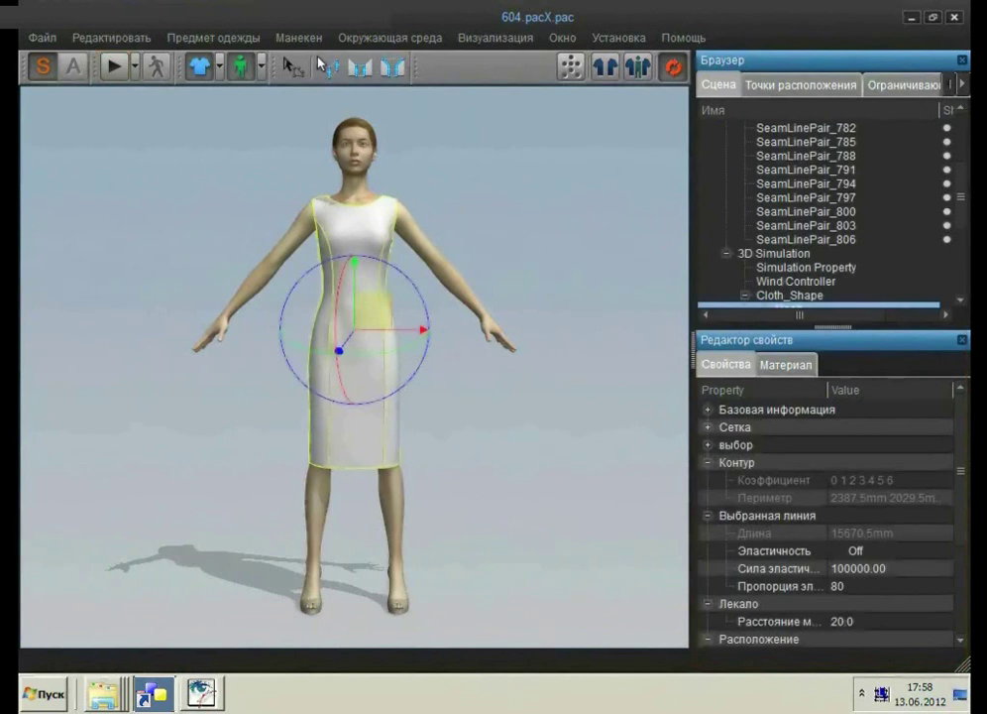
left_click(788, 365)
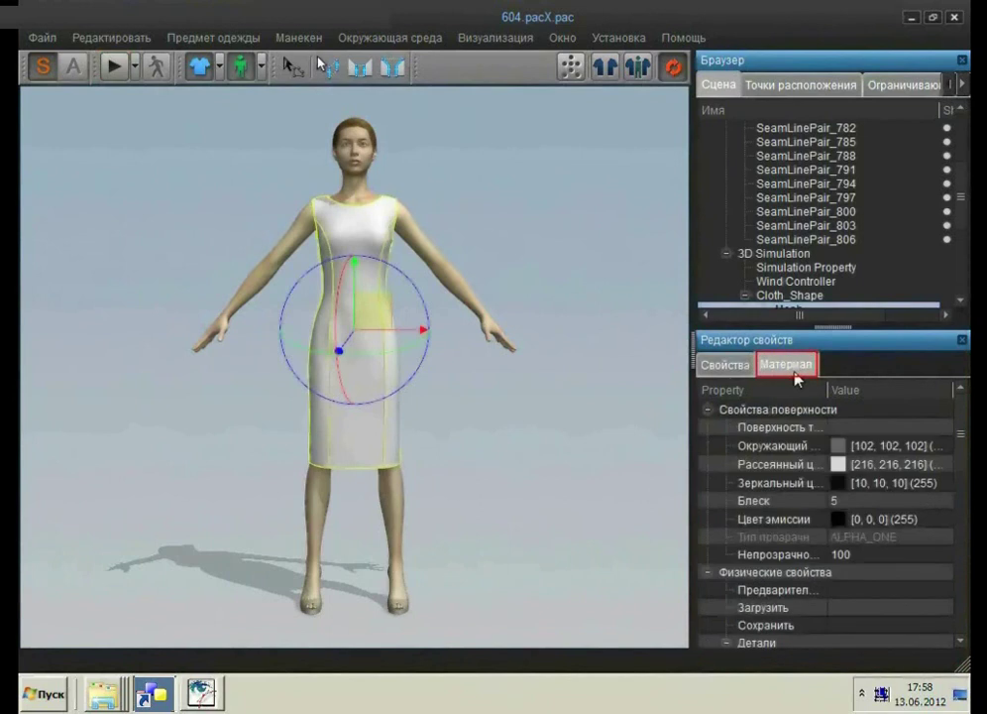
left_click(825, 575)
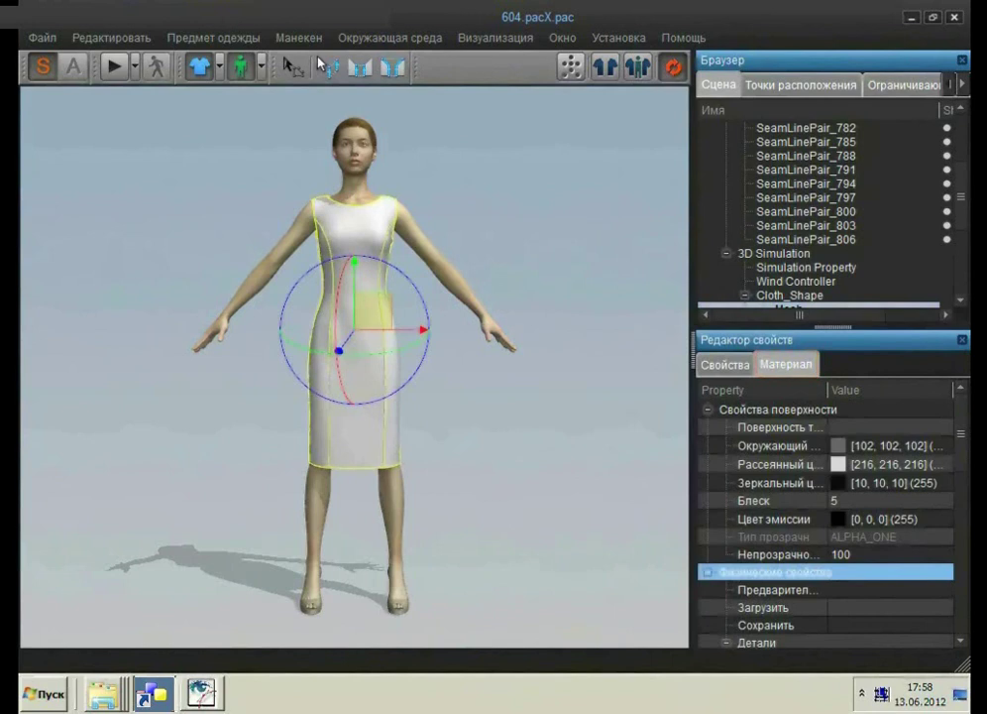
left_click_drag(963, 434, 966, 476)
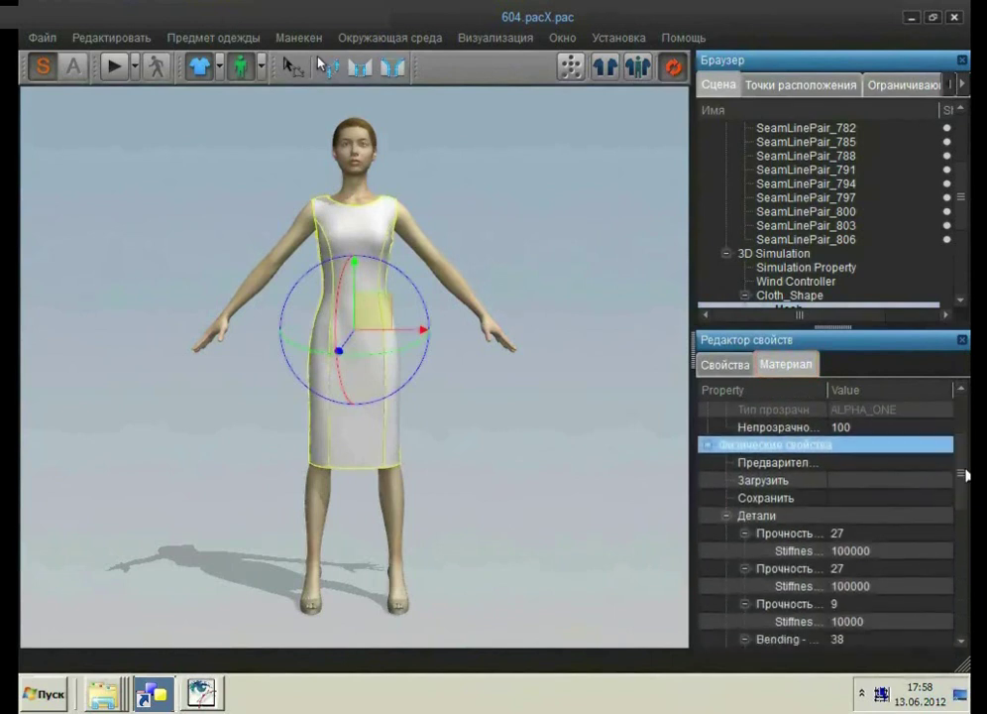
left_click(943, 463)
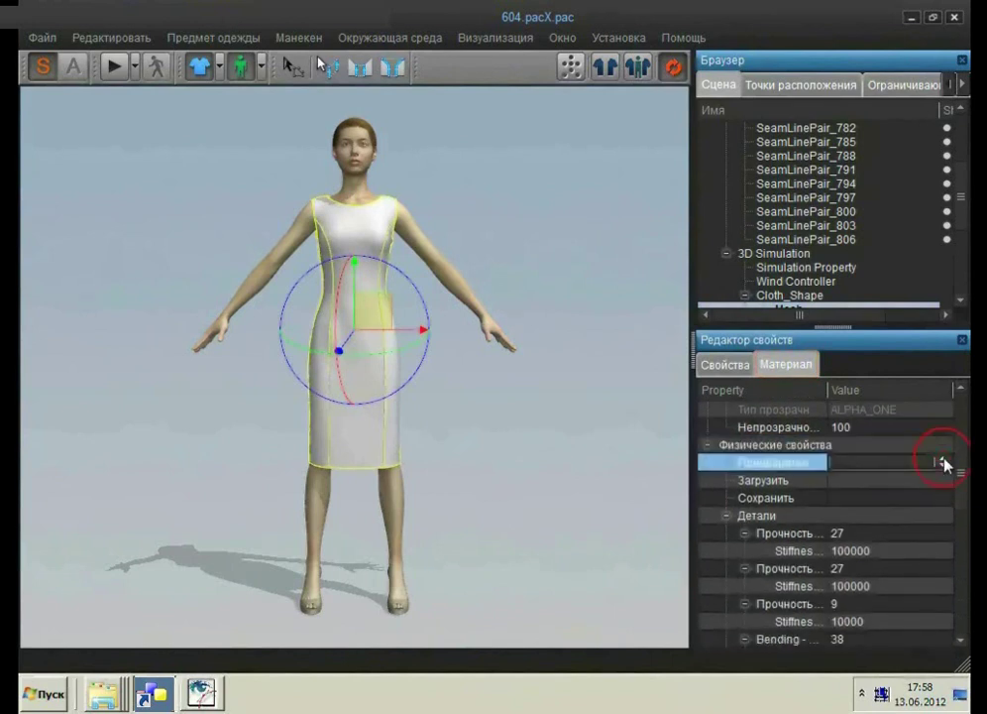
left_click(940, 462)
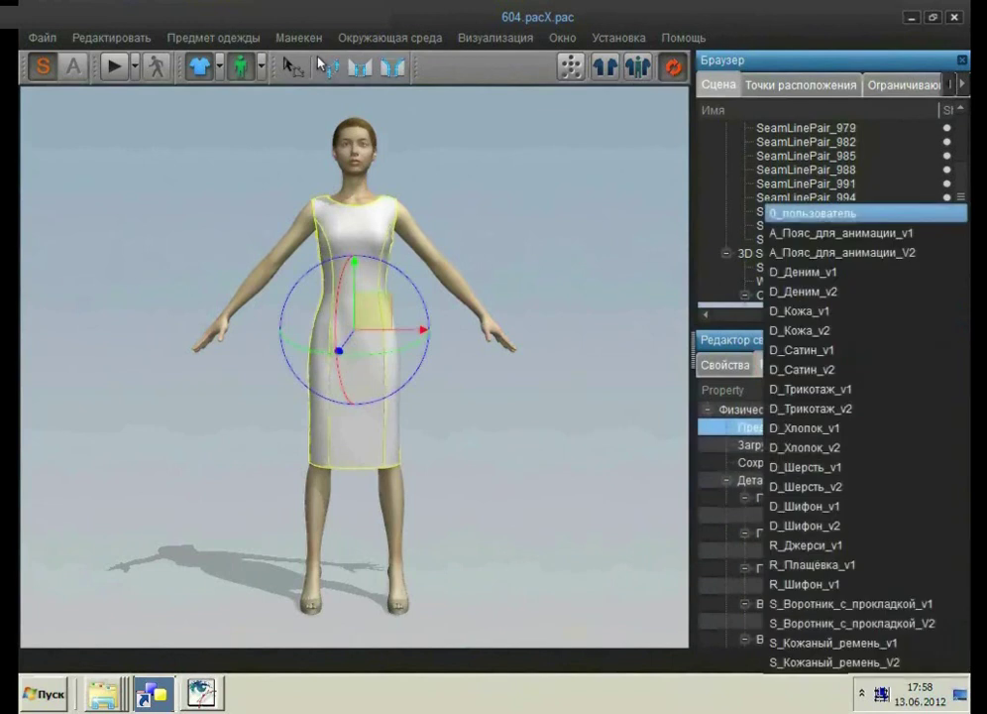
left_click(942, 393)
left_click(124, 74)
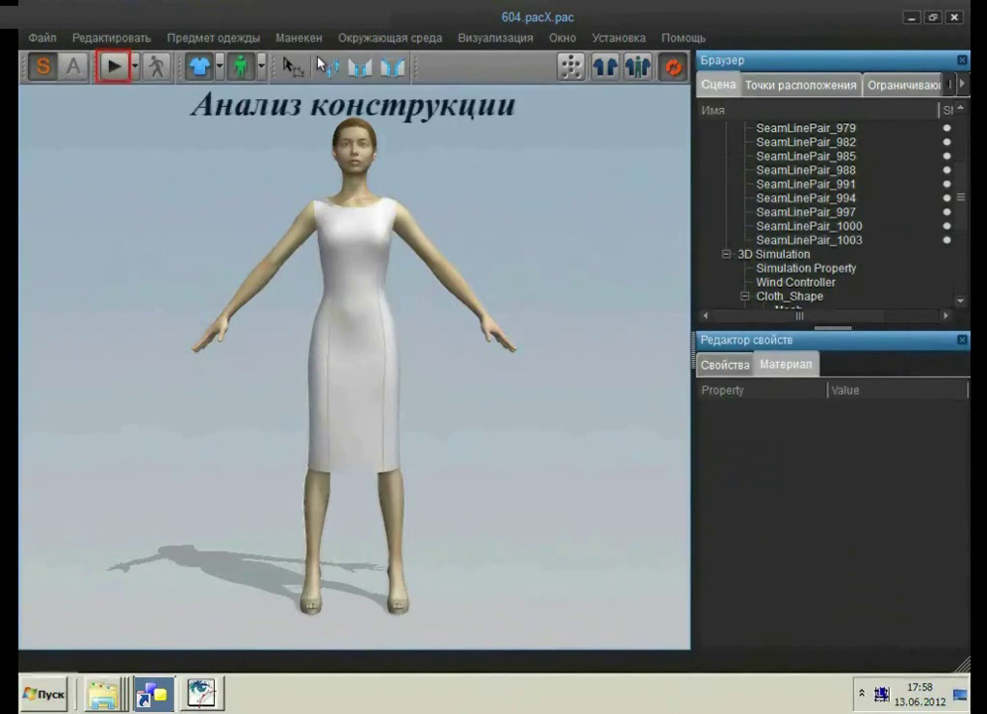
Set the garment's visualization style to the stress map (Карта напряжений) to analyse the fit.
left_click(220, 70)
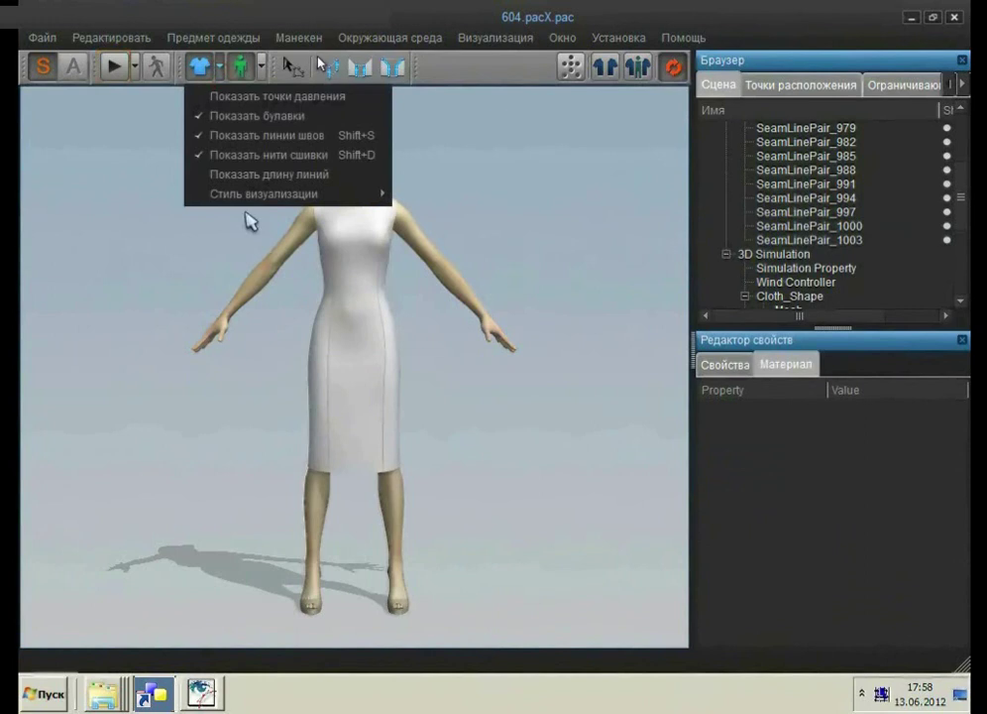
mouse_move(251, 205)
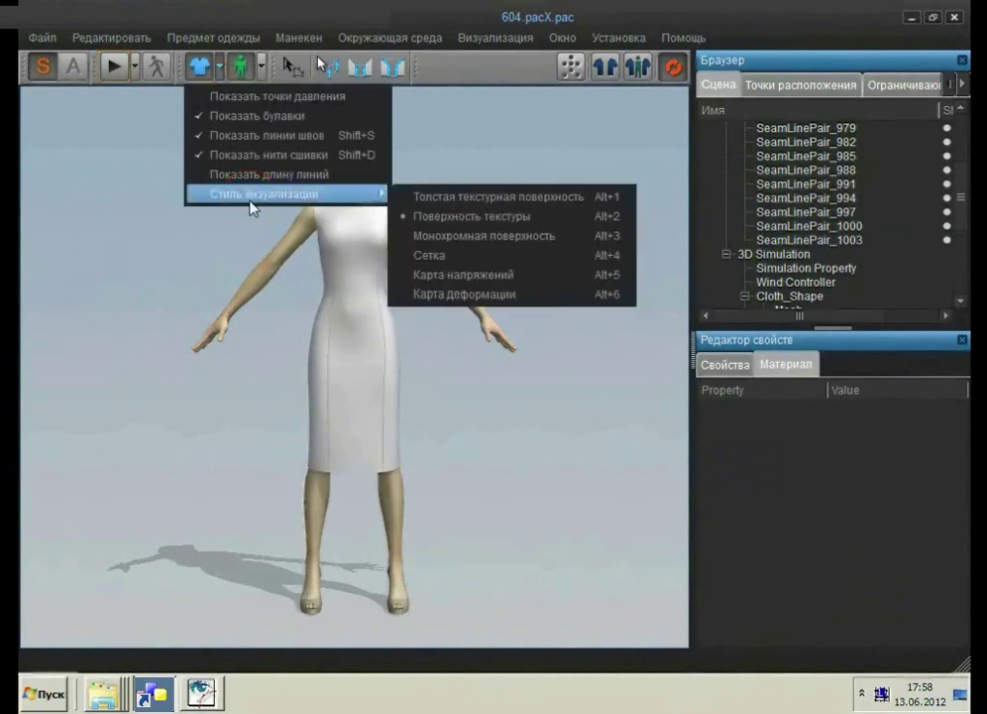
left_click(483, 281)
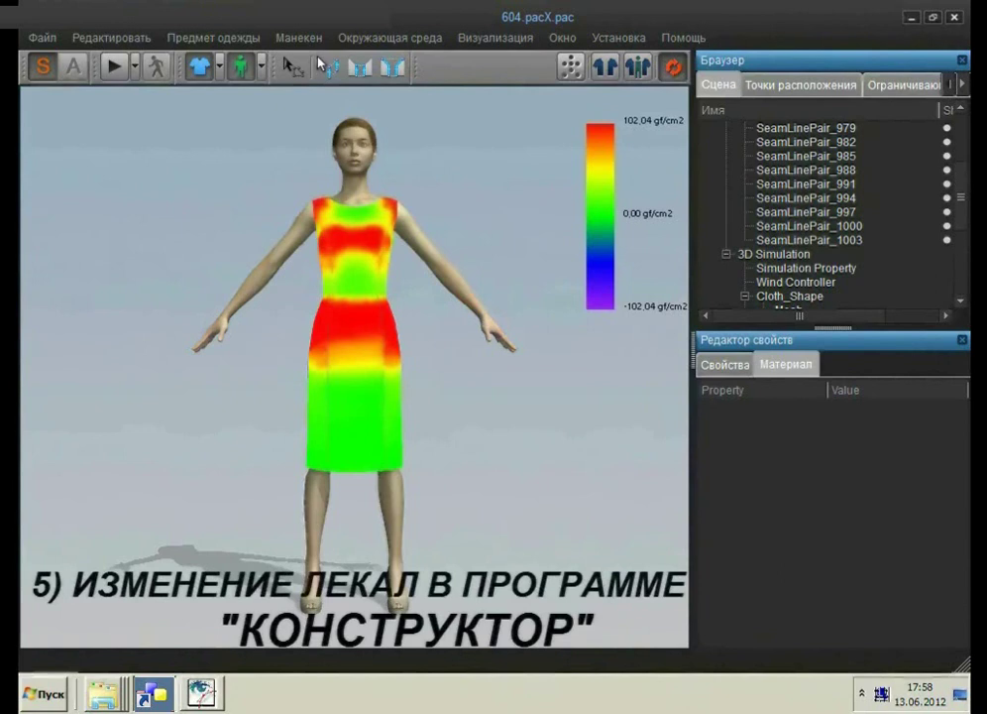
Set the garment's visualization style to Толстая текстурная поверхность and shrink the 3D window, placing it beside the patterns in Конструктор.
left_click(219, 67)
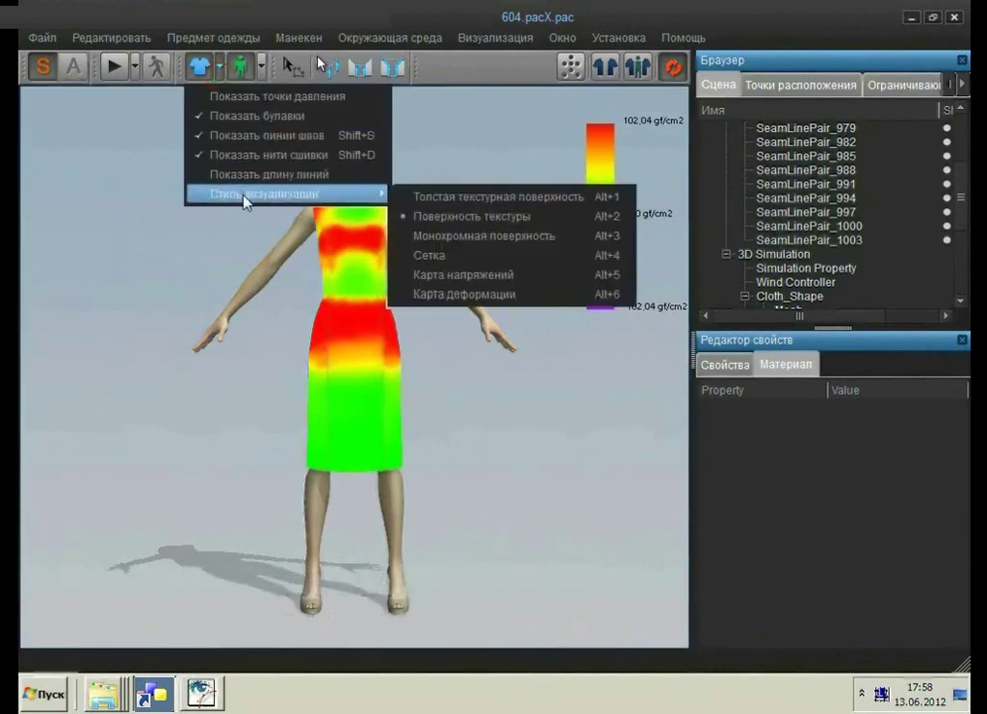
left_click(426, 198)
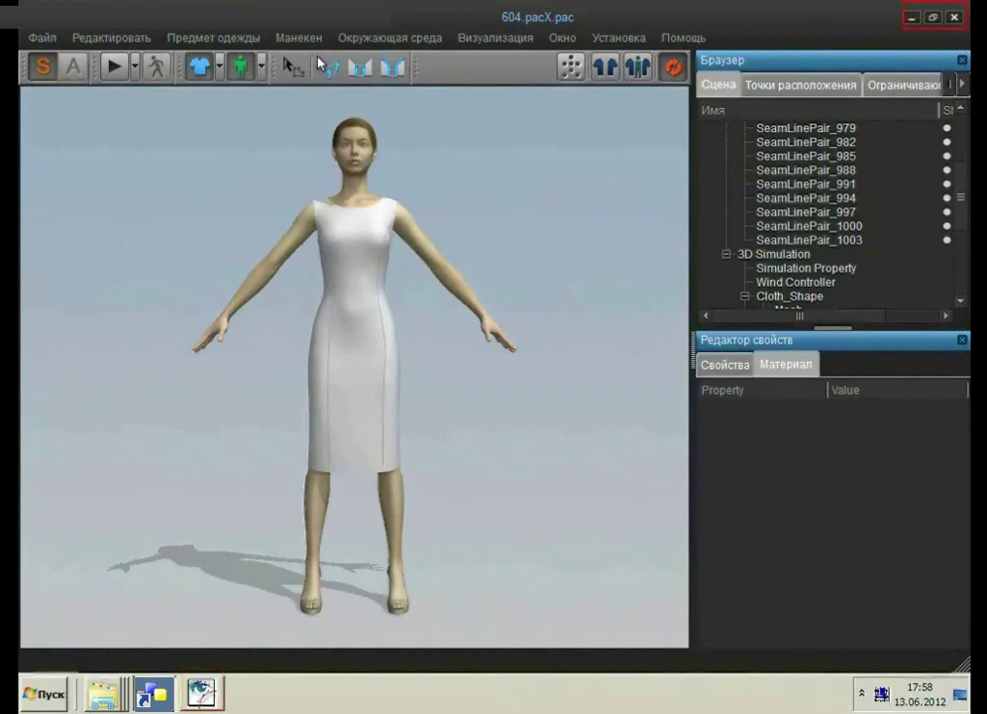
left_click(933, 18)
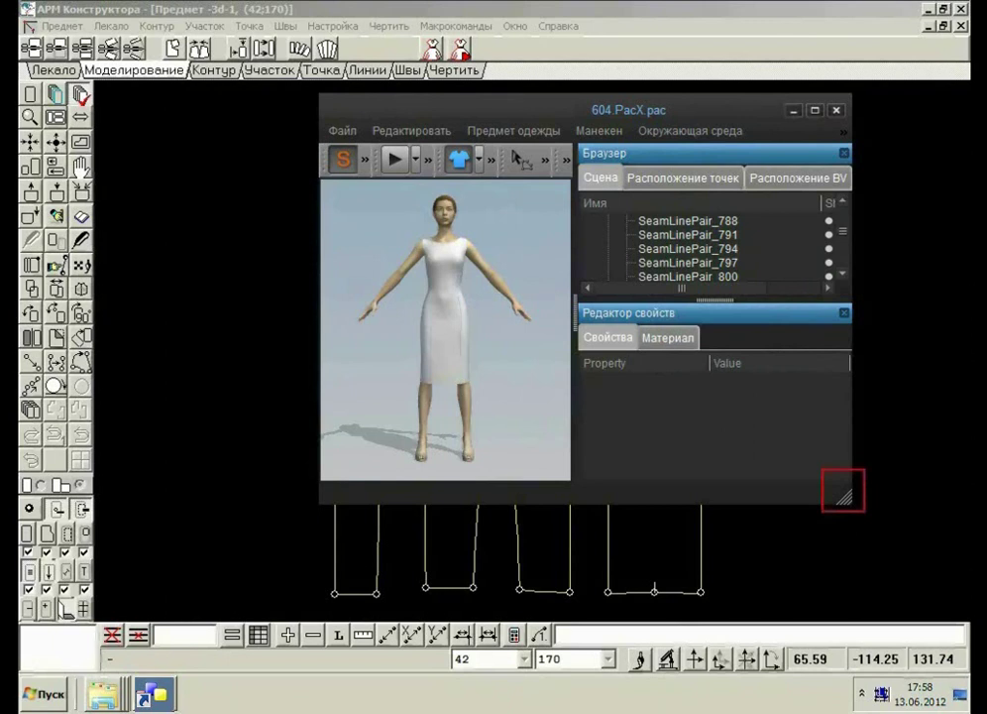
left_click_drag(370, 105, 788, 142)
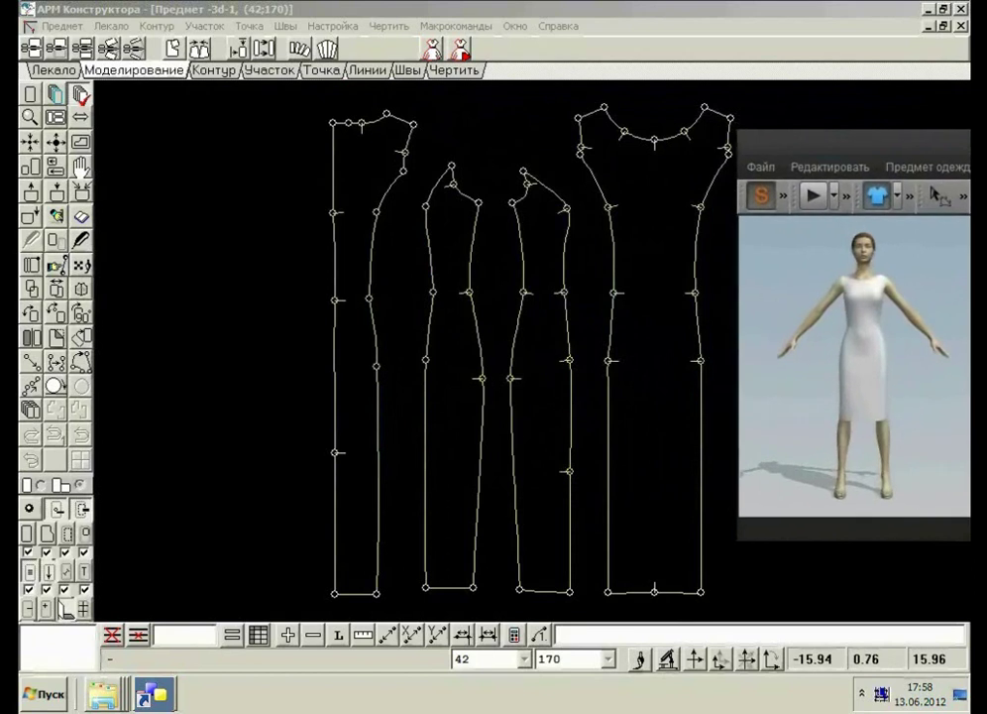
Shift the hem points and lower notches of all four dress patterns along Y by 15 to shorten the dress.
left_click(320, 72)
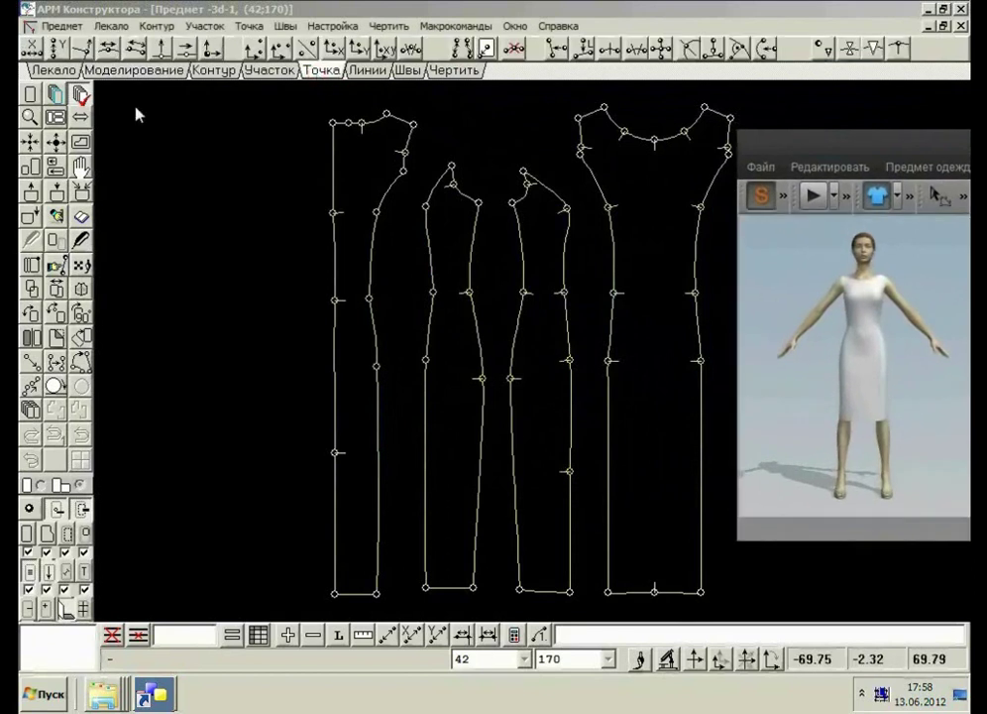
left_click(57, 47)
left_click(59, 48)
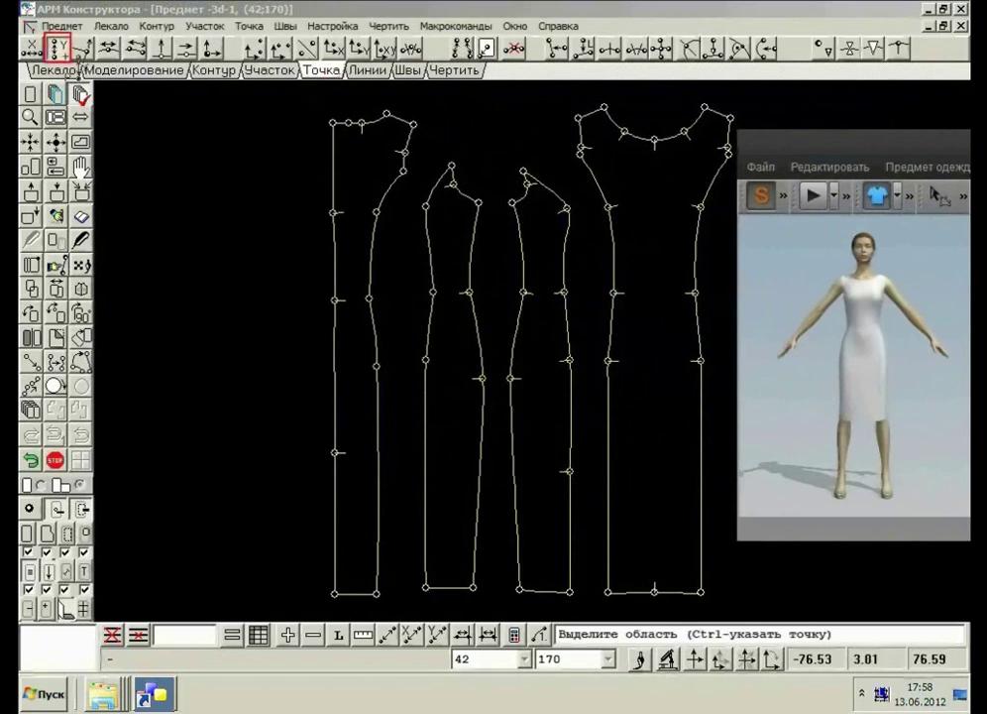
left_click(62, 47)
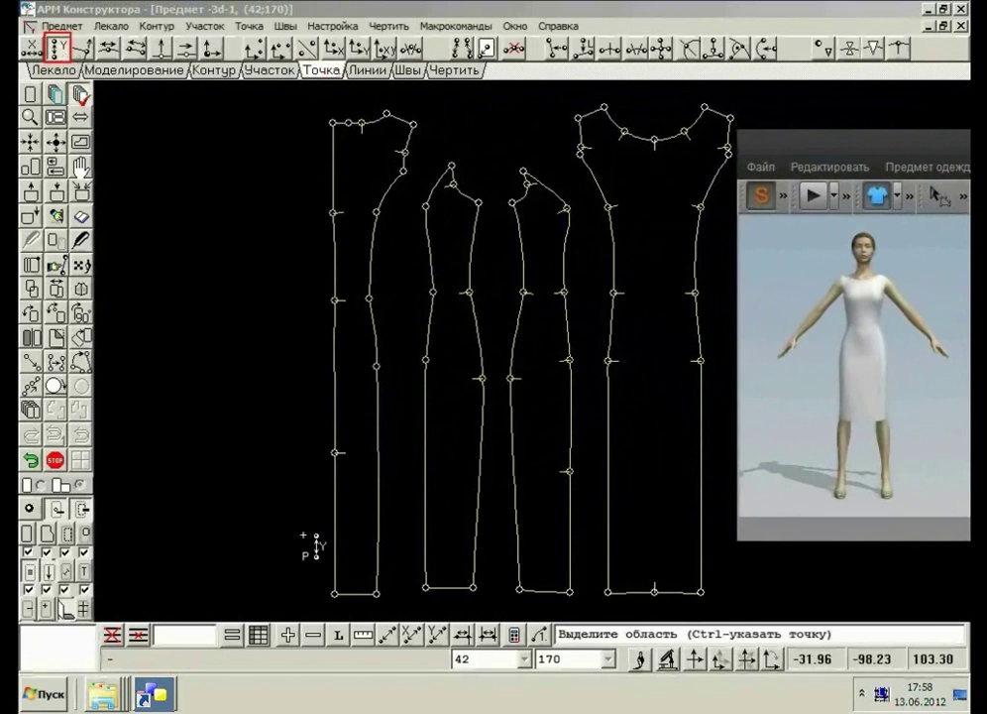
left_click_drag(317, 587, 723, 451)
type("15")
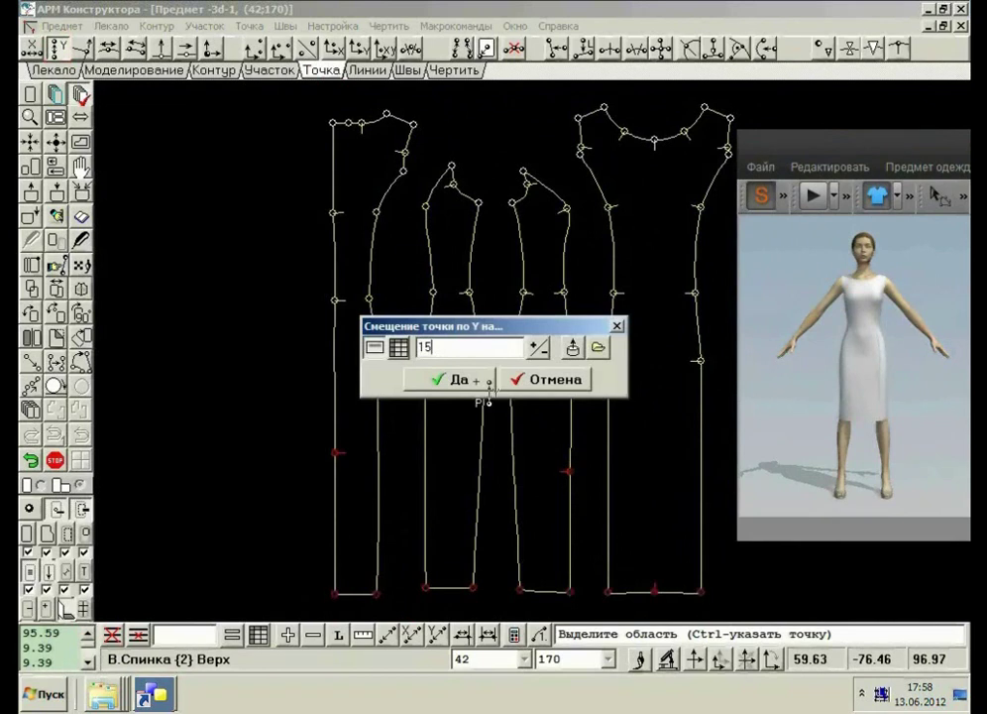
left_click(474, 379)
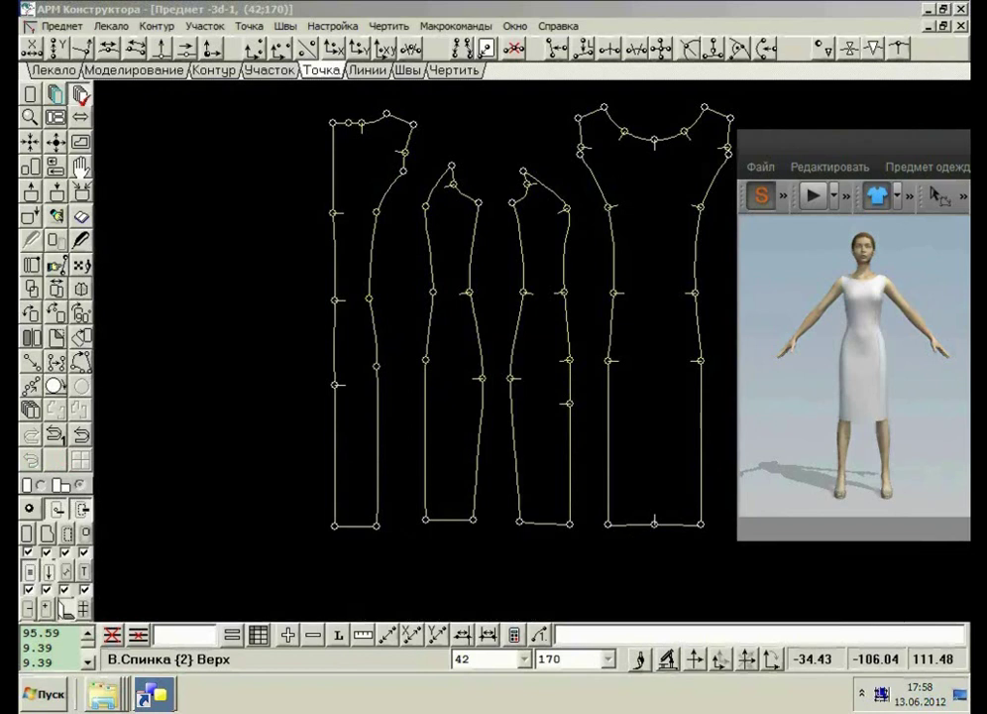
Transfer the modified patterns to the dress on the 3D mannequin and maximize the 3D window.
left_click(176, 73)
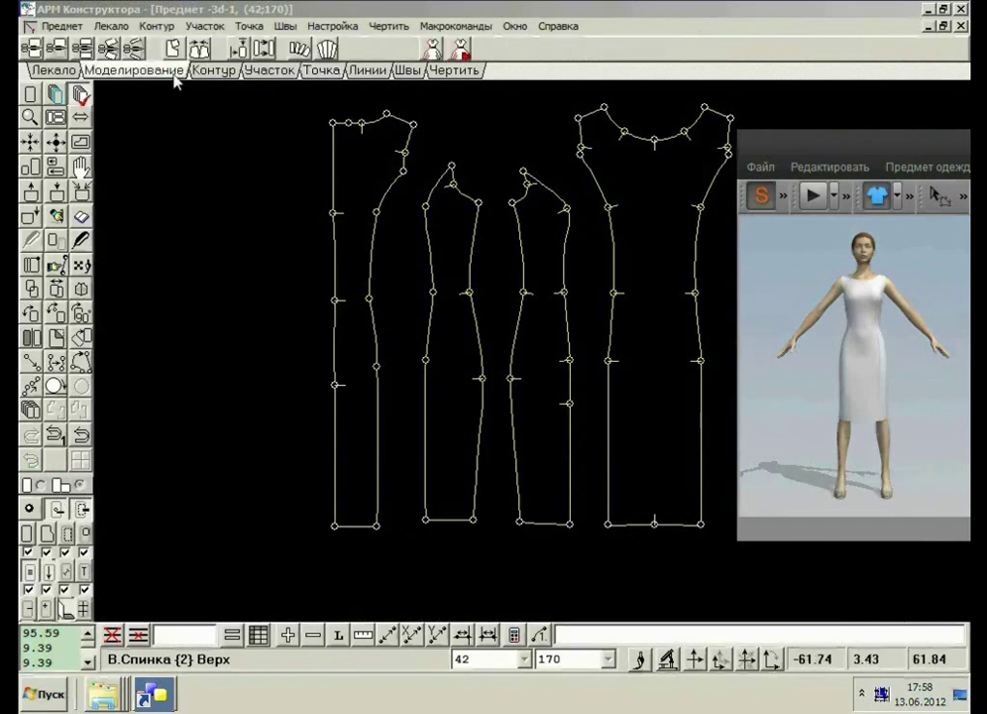
left_click(460, 48)
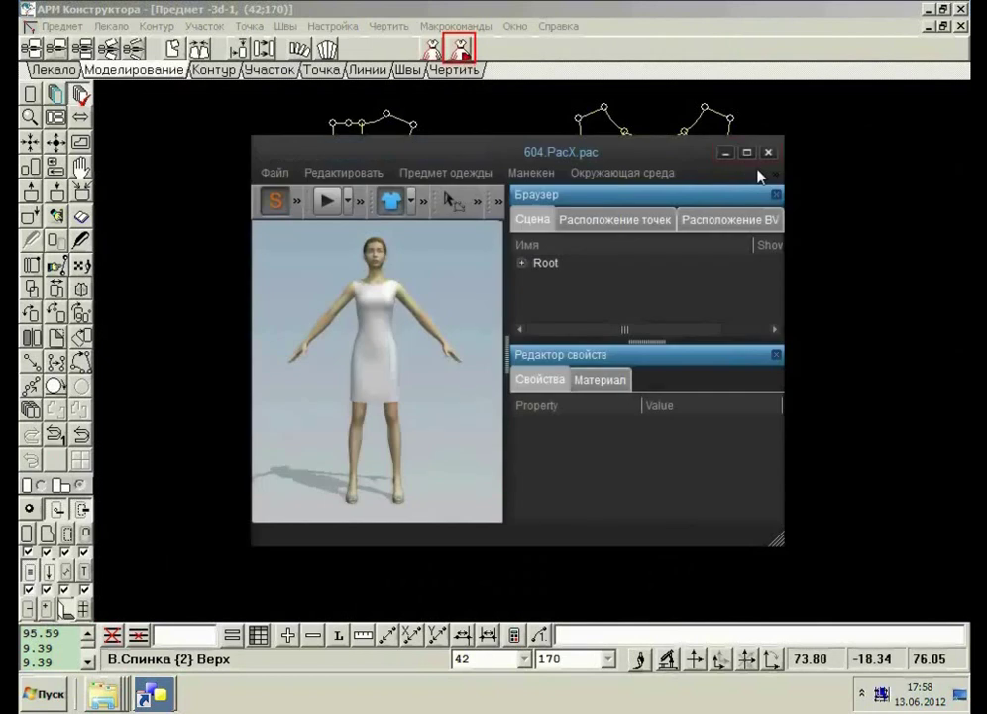
left_click(746, 151)
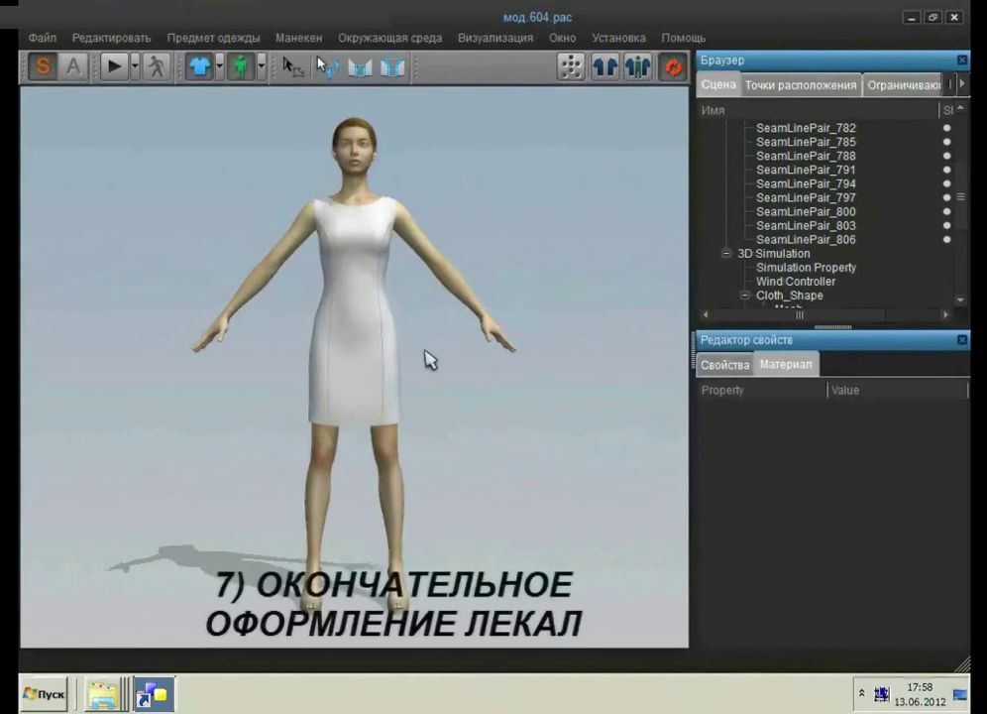
Apply the fabric texture Трико_коралл to the surface of all dress patterns and inspect the dress around the mannequin.
left_click(428, 358)
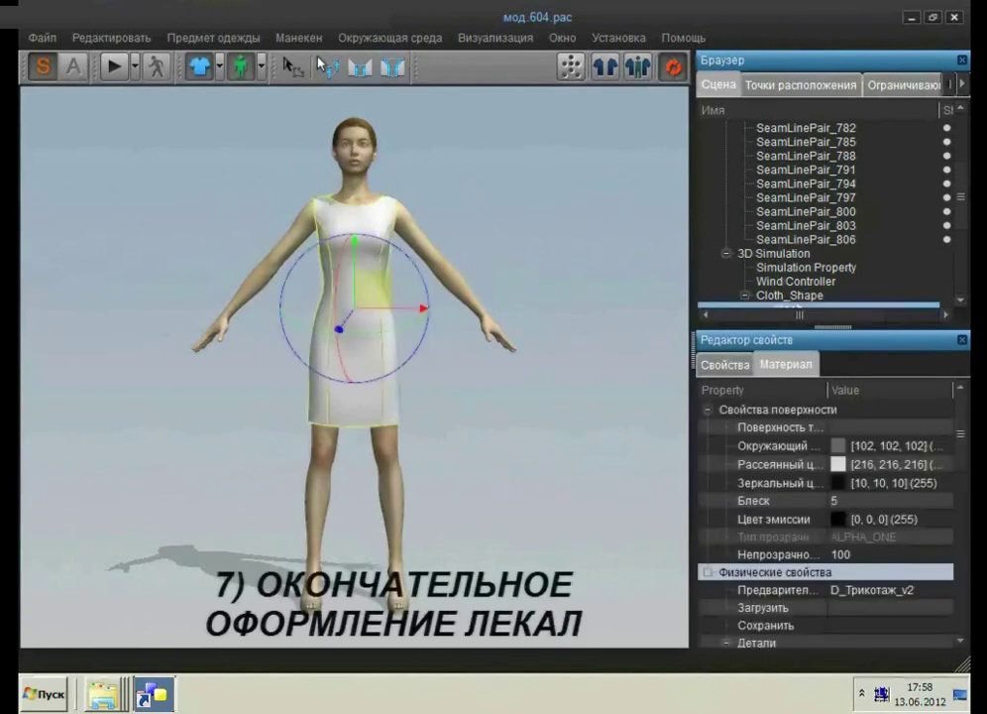
left_click(822, 410)
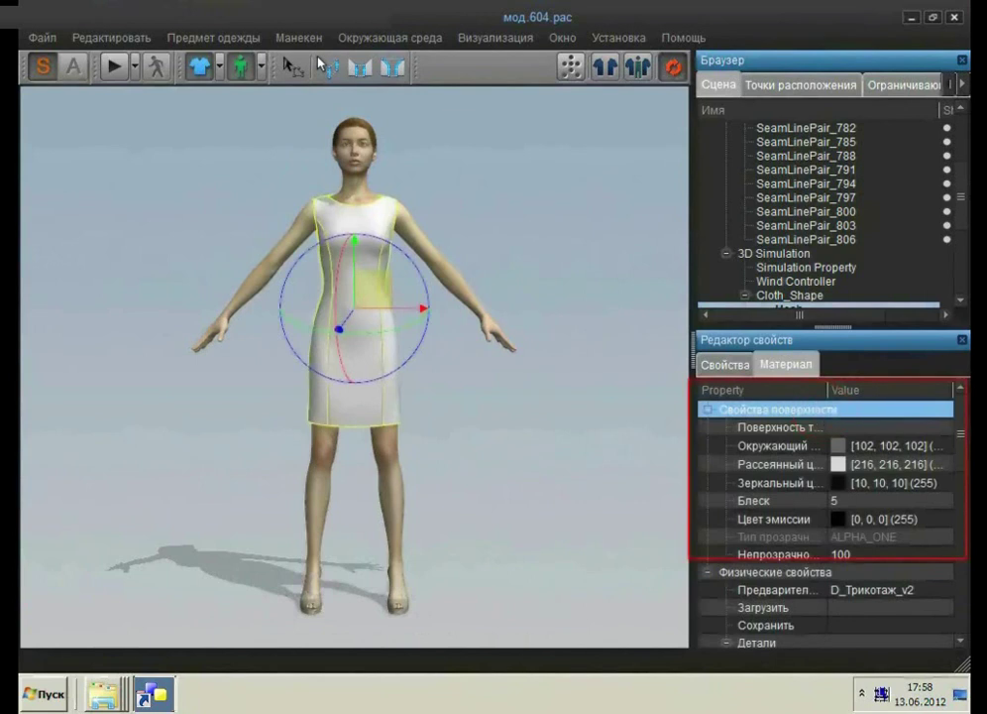
left_click(949, 433)
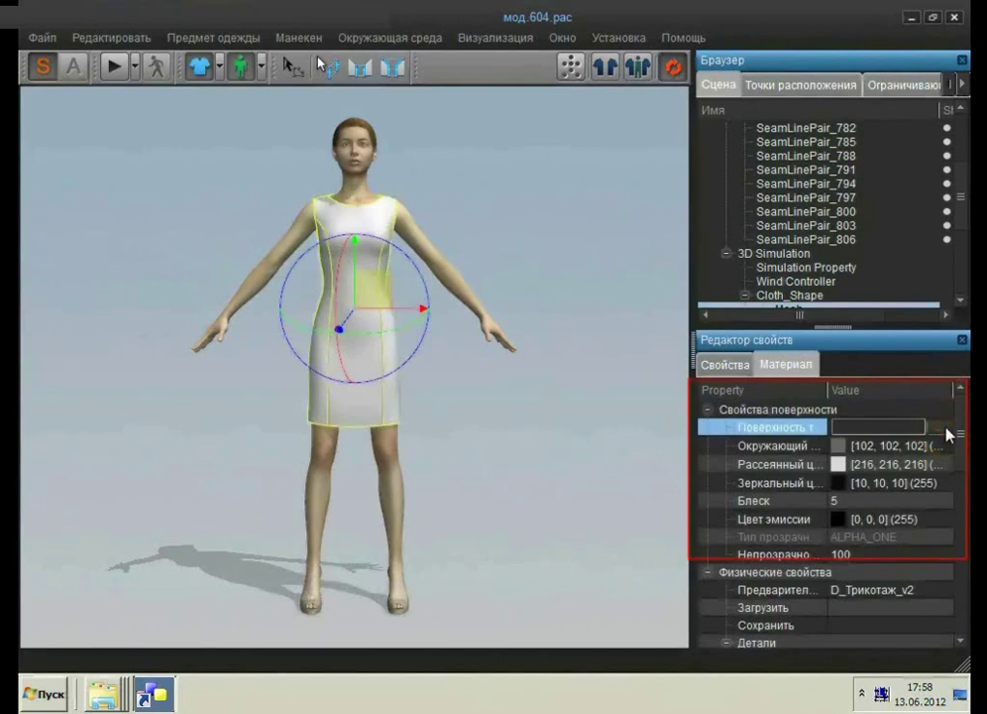
left_click(949, 433)
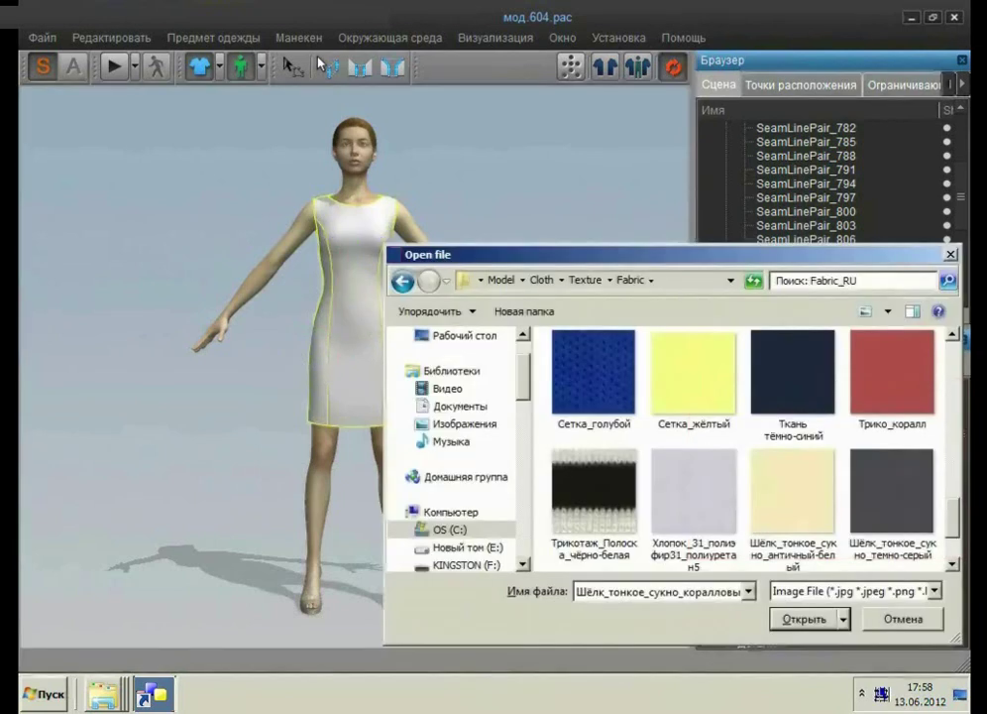
double_click(891, 367)
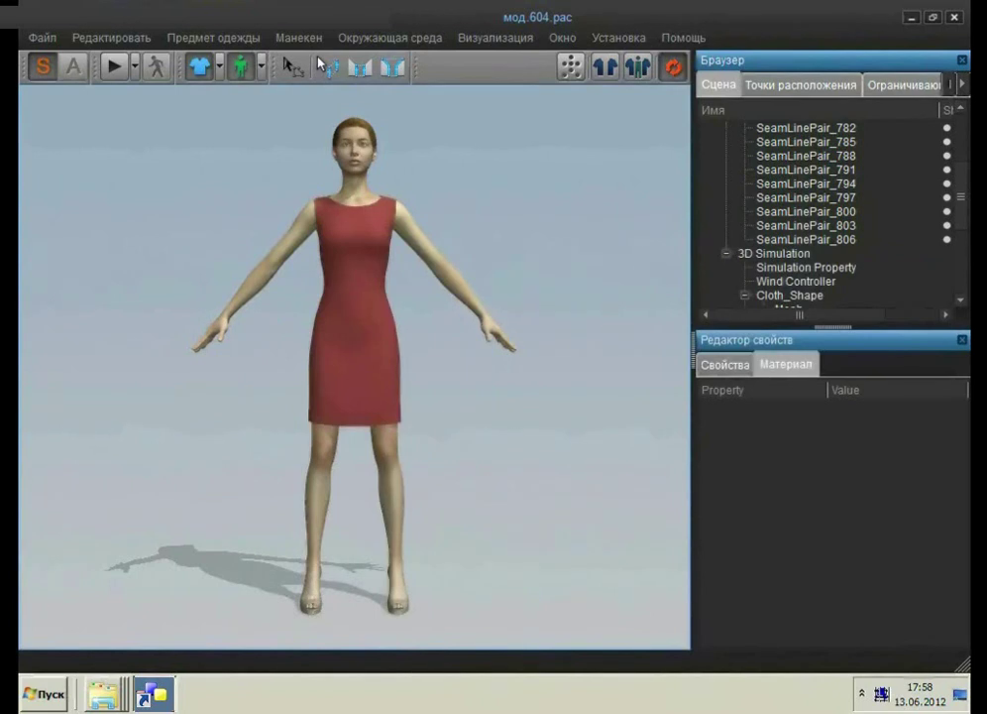
right_click_drag(524, 364, 192, 284)
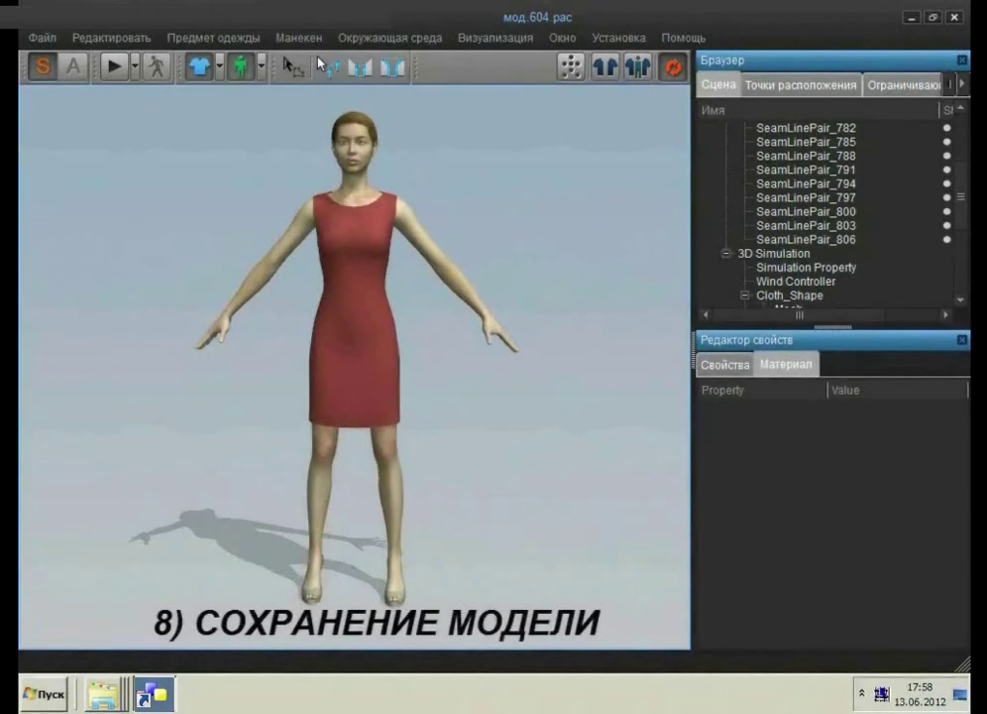
Save the garment as a Garment File named 604 in the МОДЕЛИ folder.
left_click(50, 40)
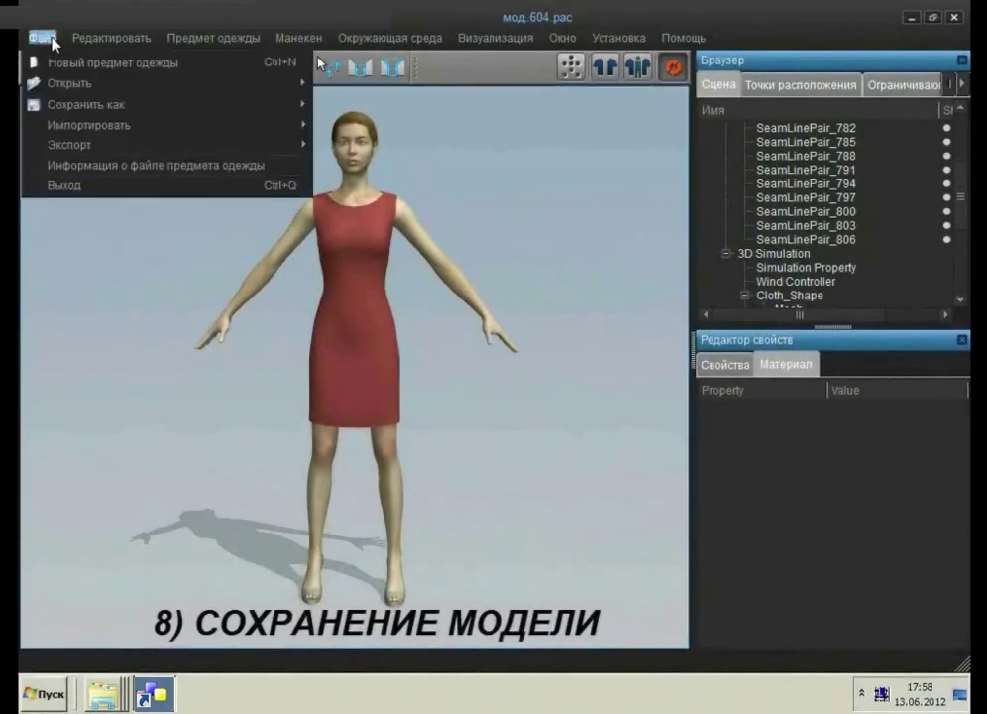
mouse_move(67, 107)
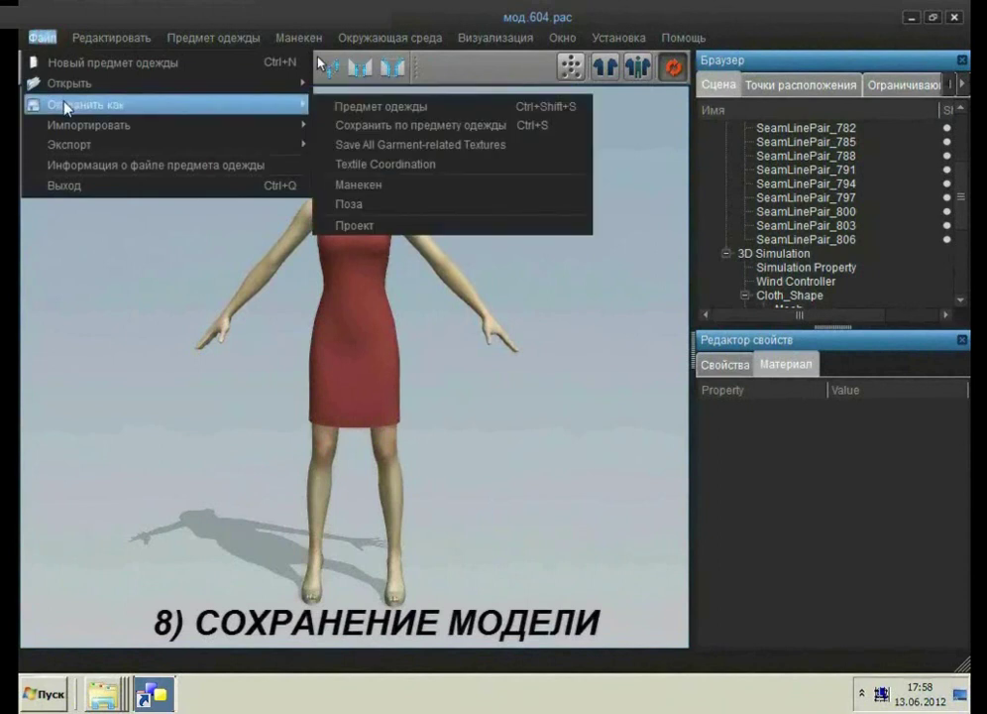
key("Up")
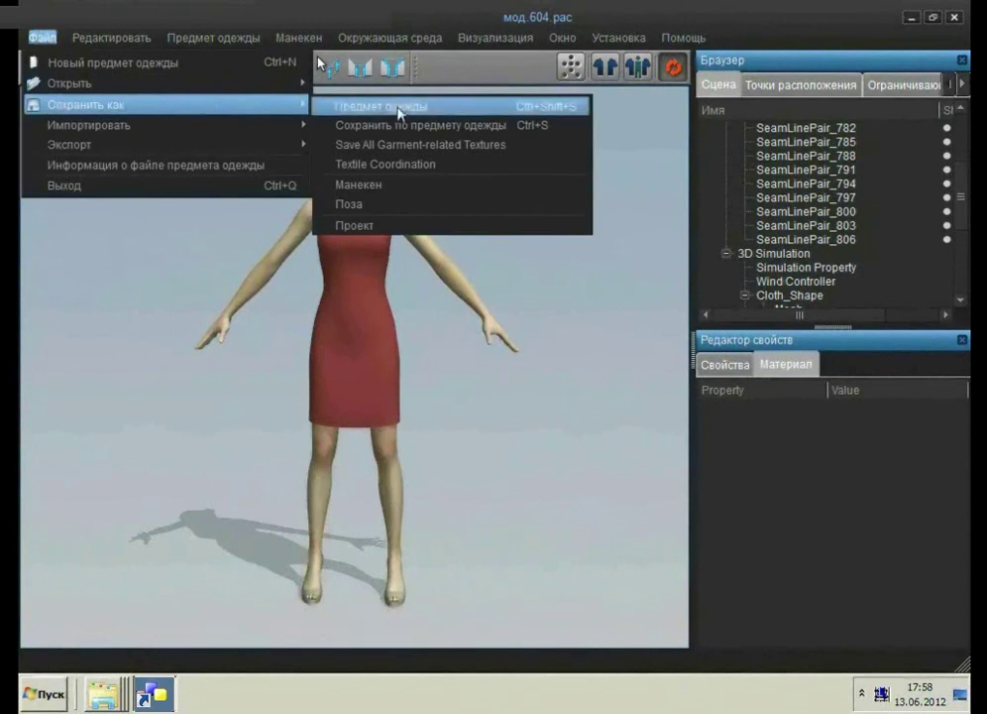
left_click(399, 109)
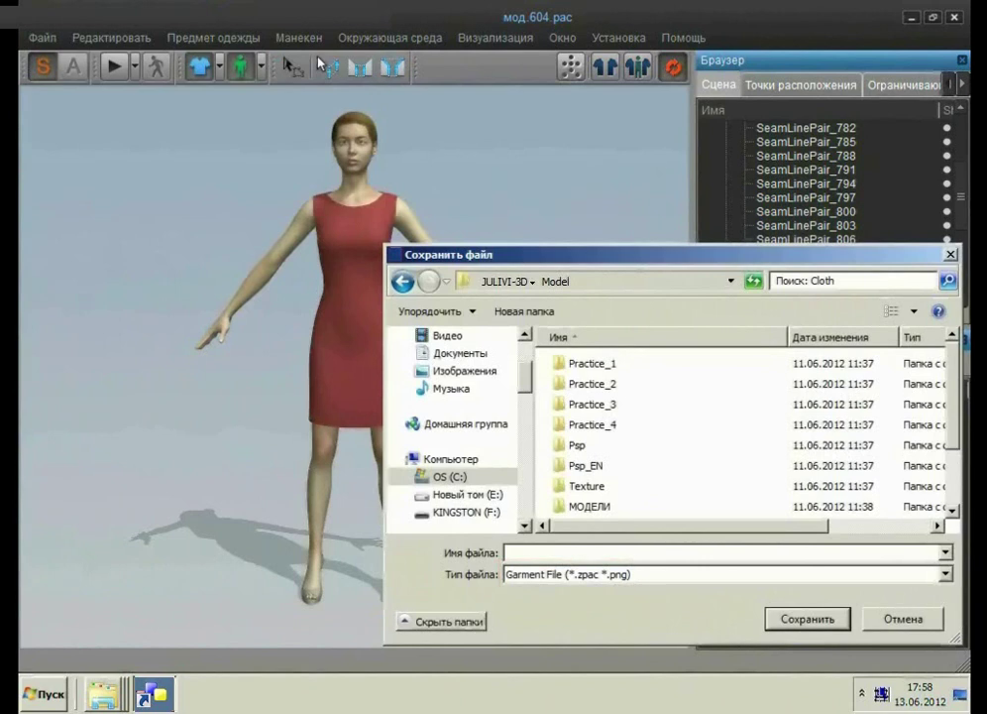
double_click(595, 507)
left_click(516, 551)
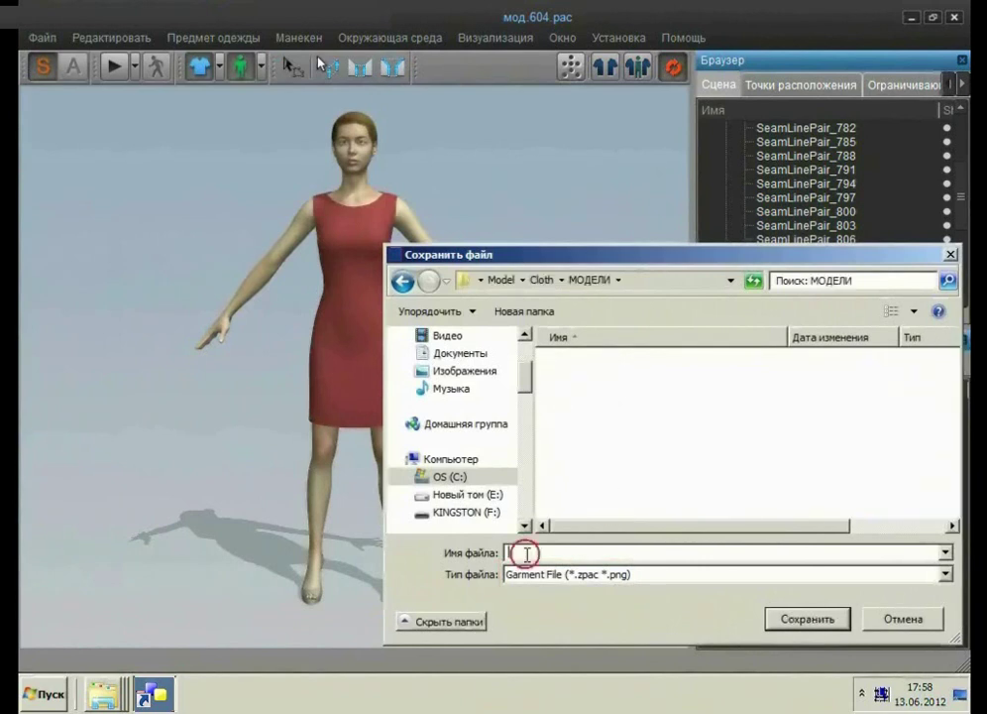
type("604")
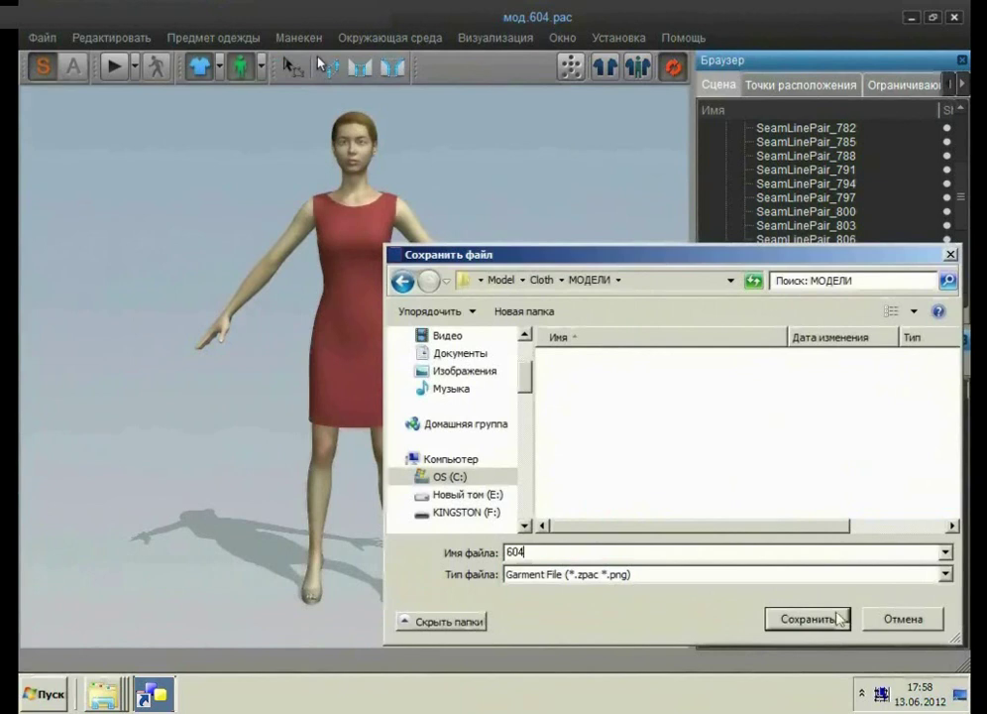
left_click(838, 618)
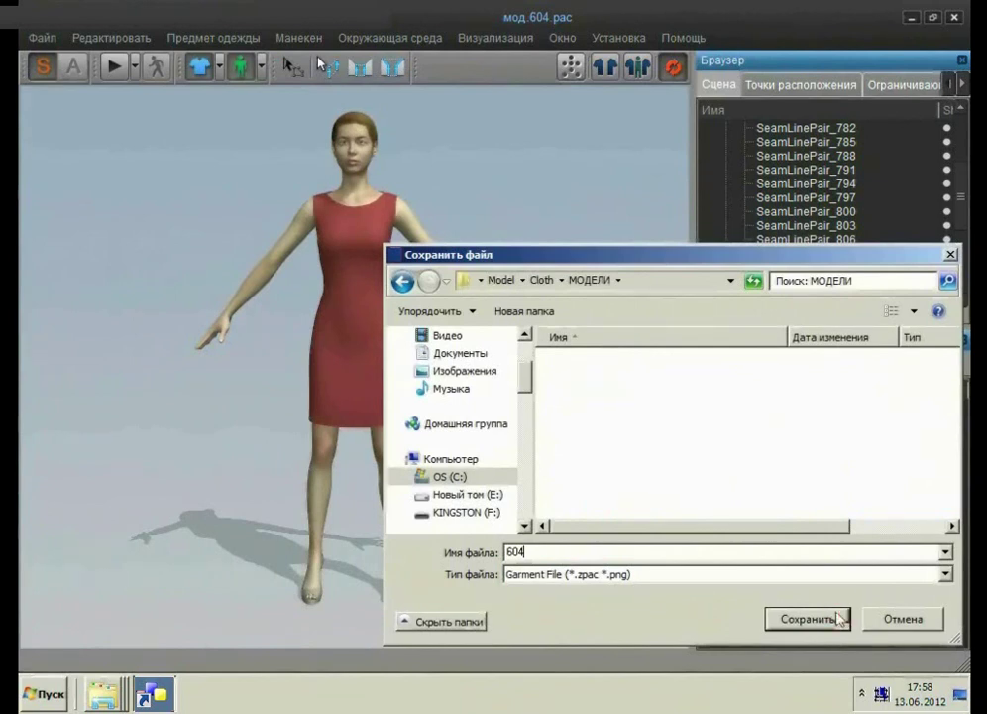